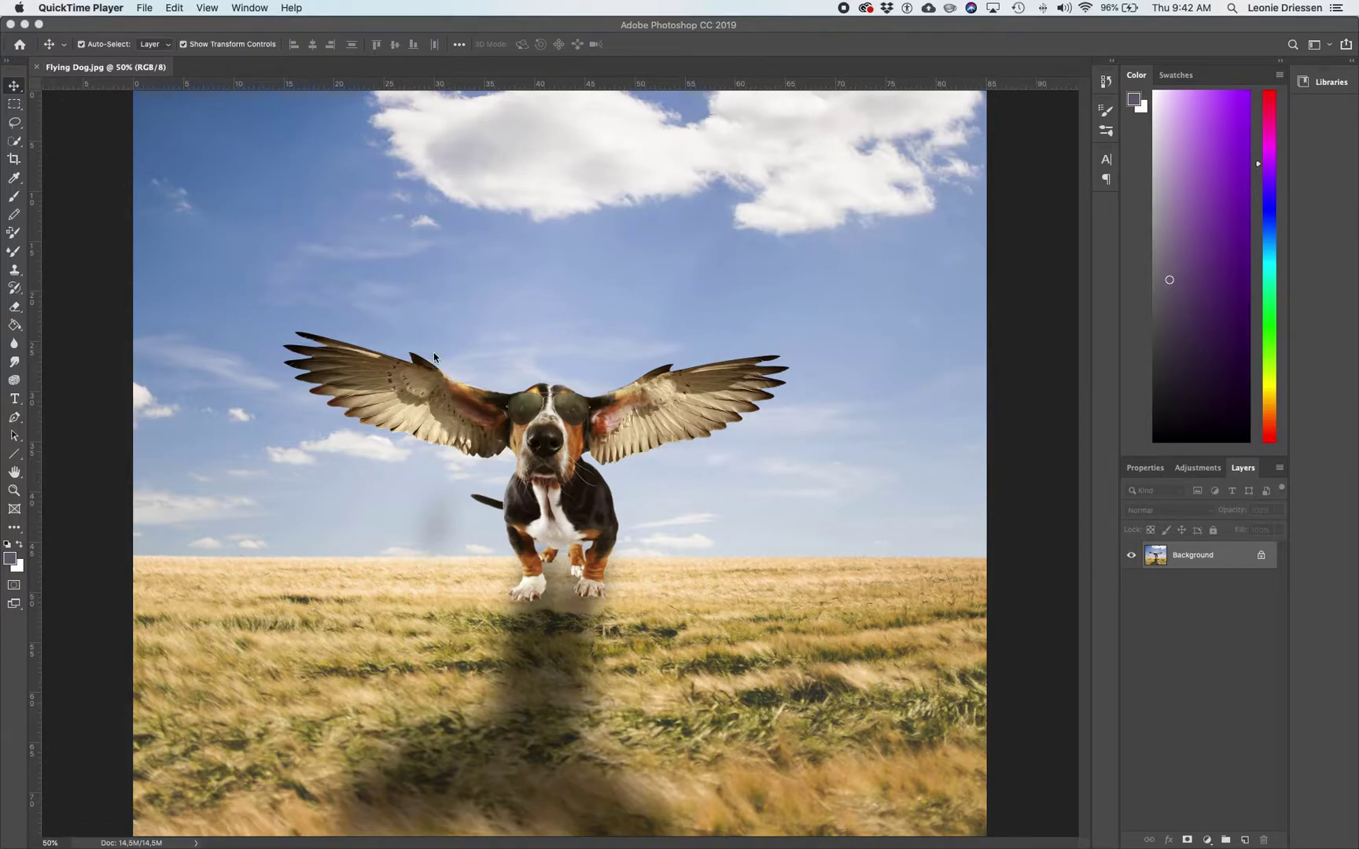
Step: Close the Flying Dog.jpg document and start setting up a new document
left_click(37, 67)
left_click(37, 67)
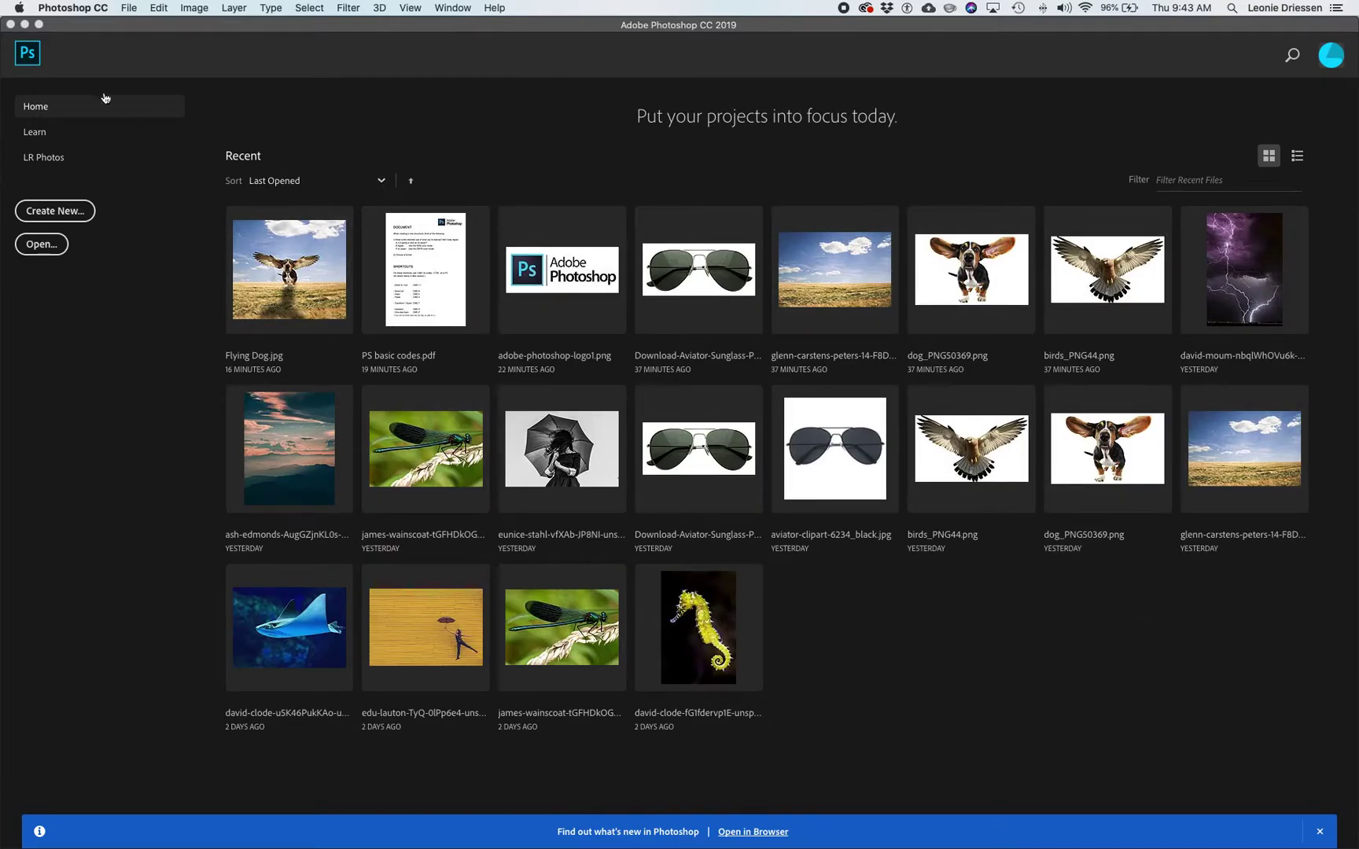
left_click(48, 215)
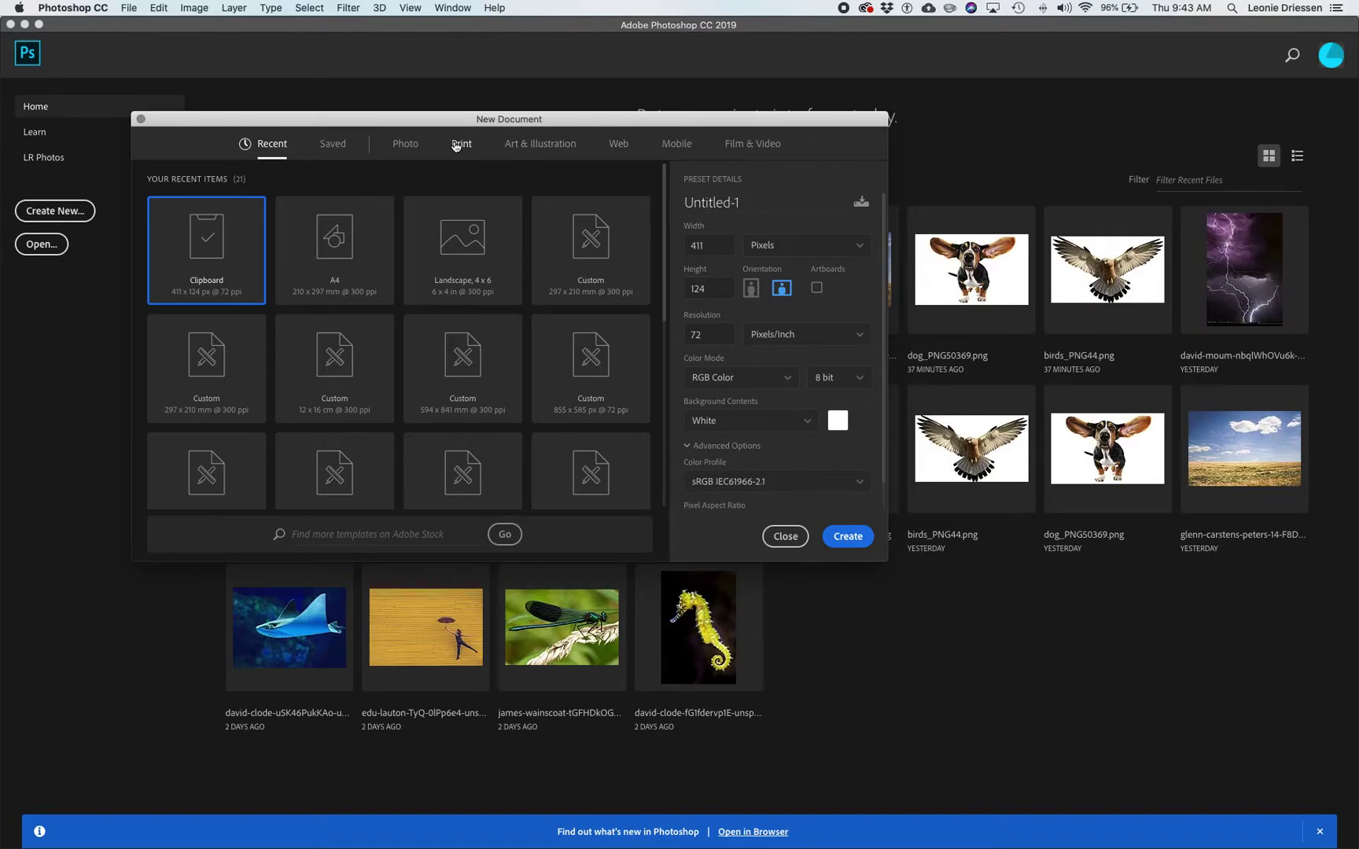
Step: Compare the Photo and Print blank document presets and examine the available color mode options
left_click(403, 146)
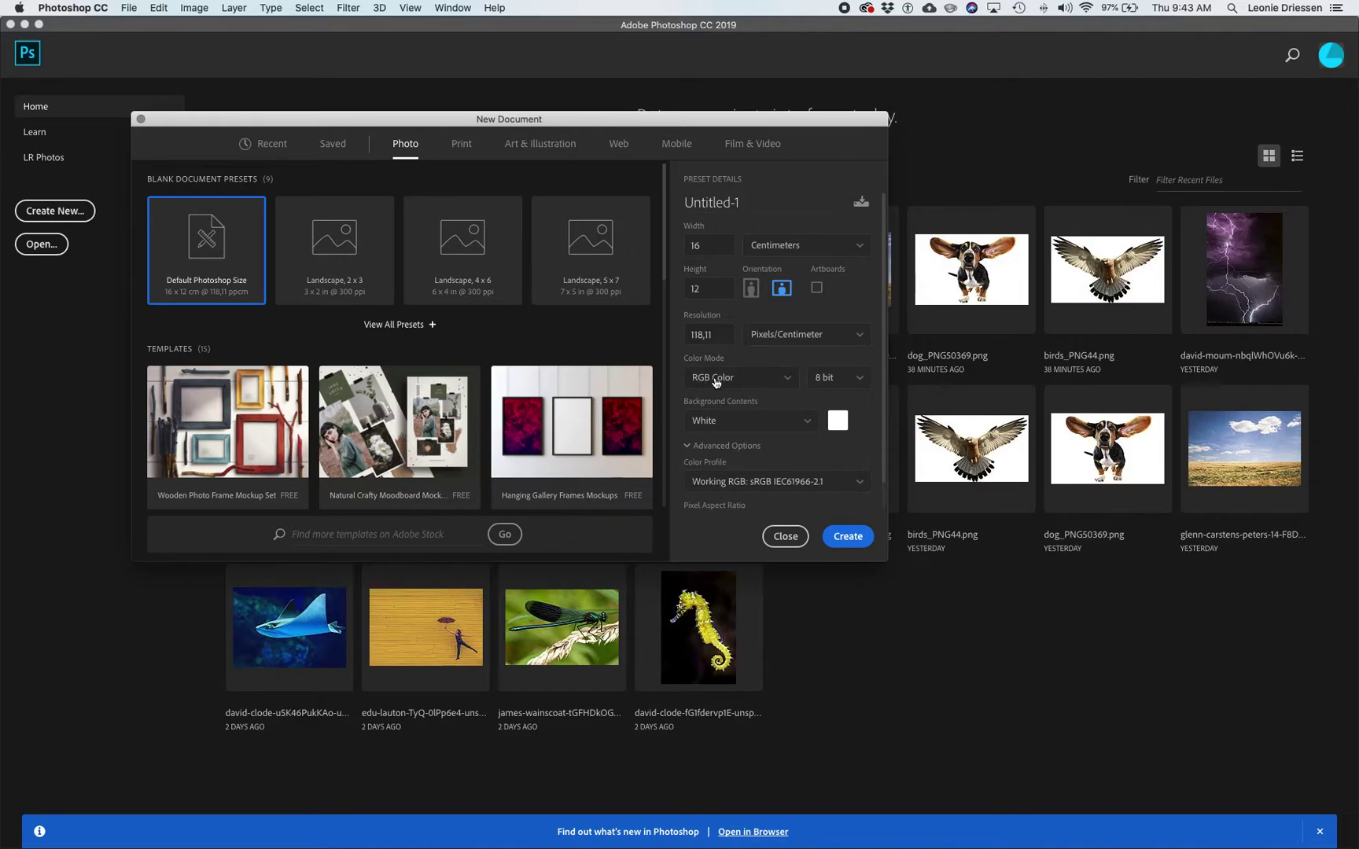
left_click(461, 146)
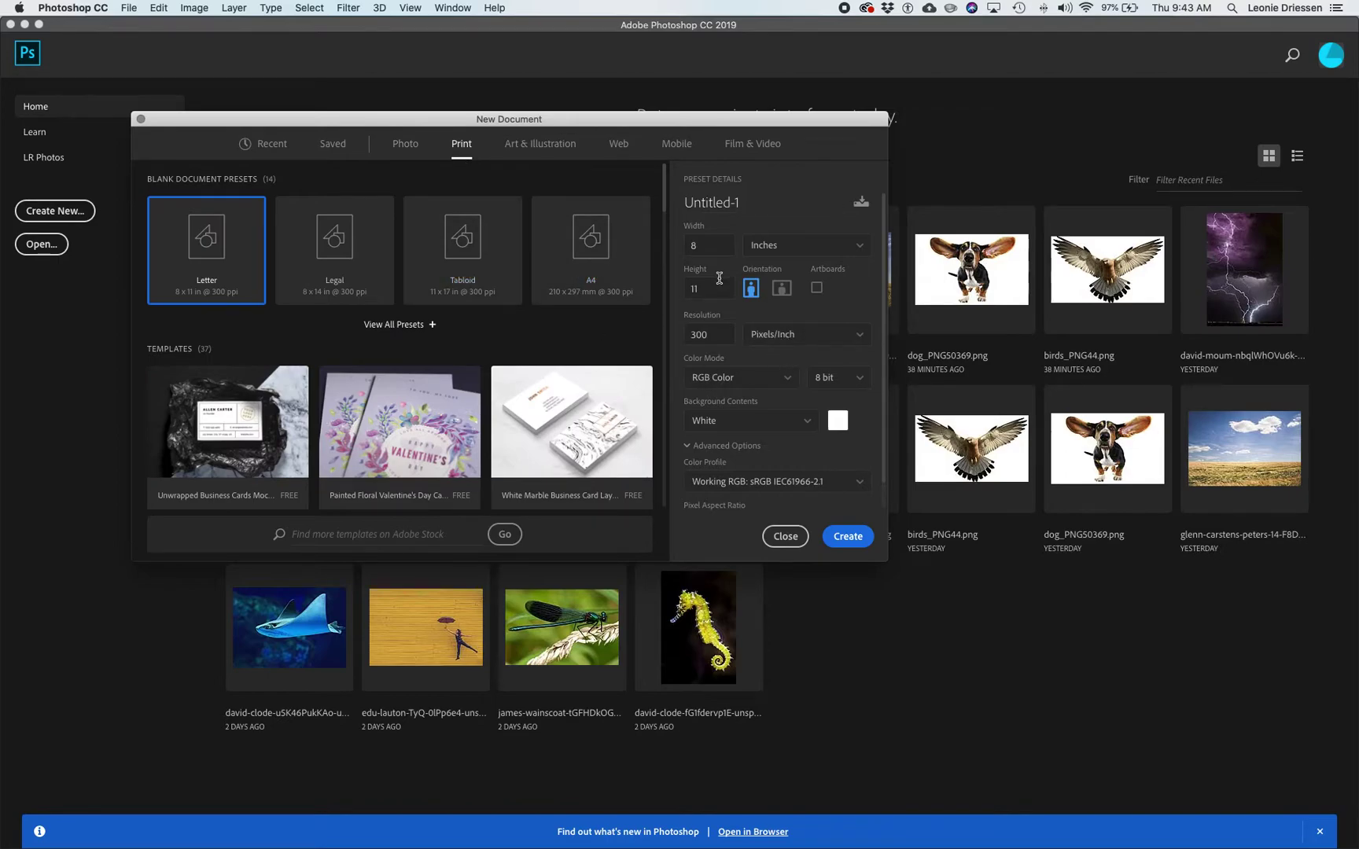
left_click(789, 381)
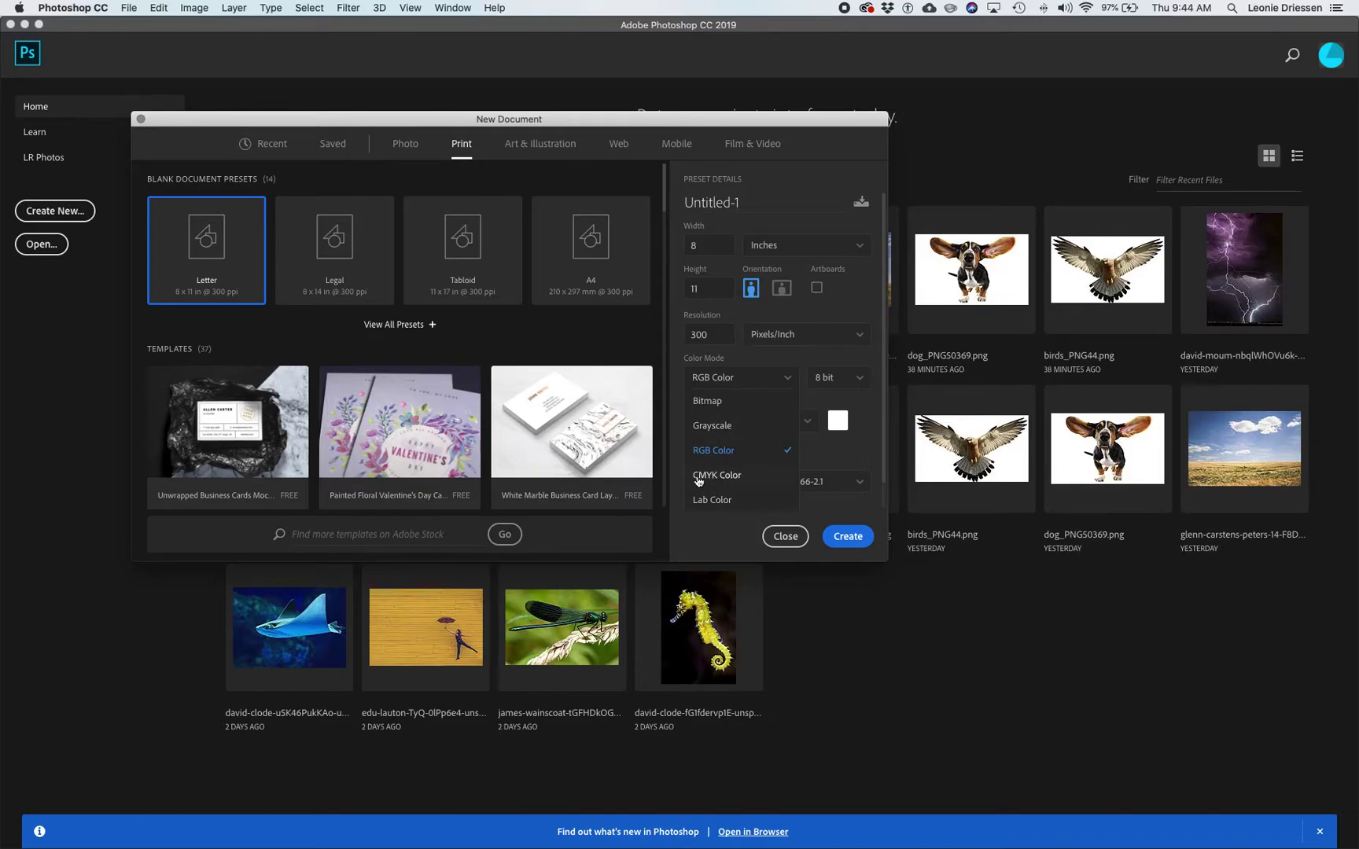
left_click(844, 442)
left_click(844, 443)
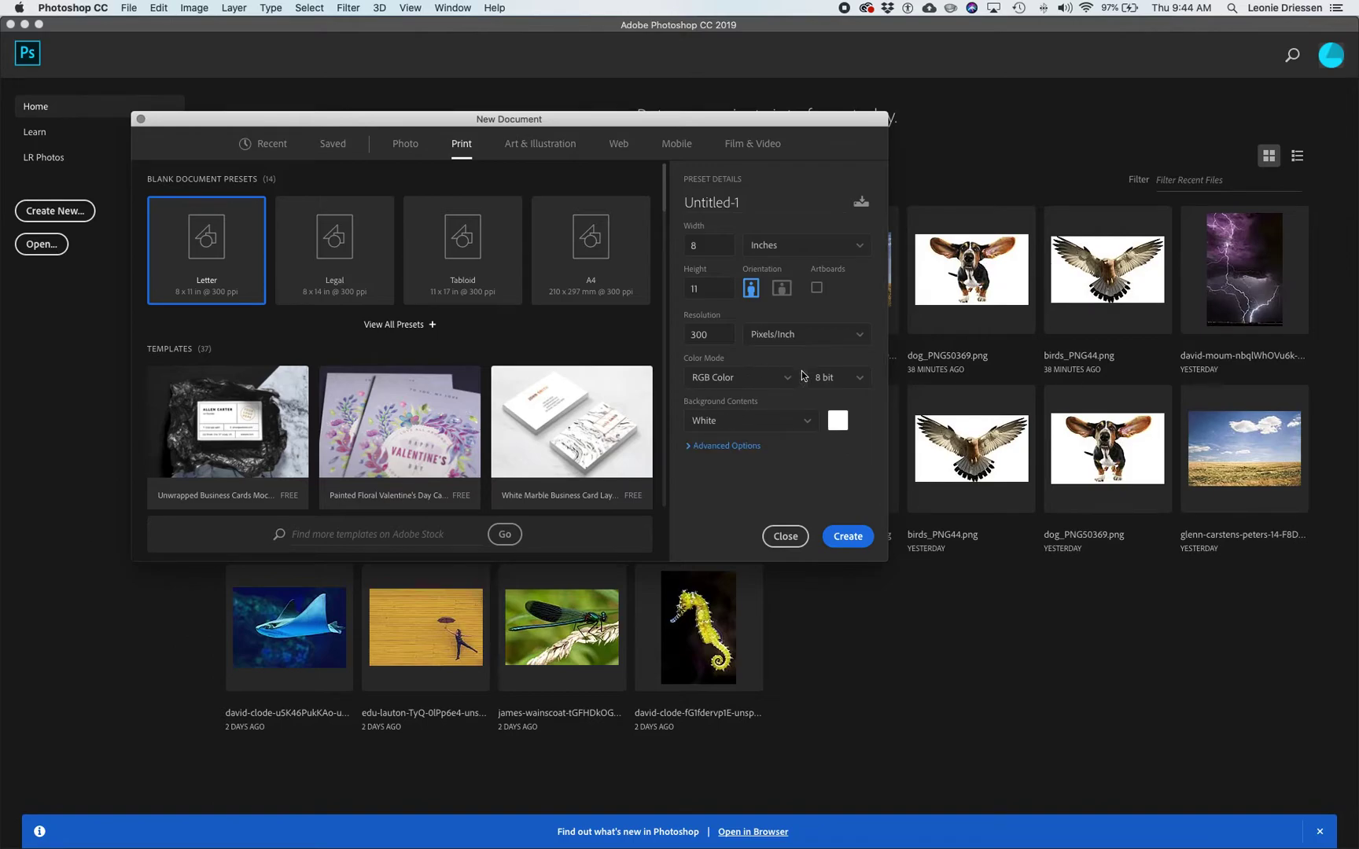
left_click(744, 381)
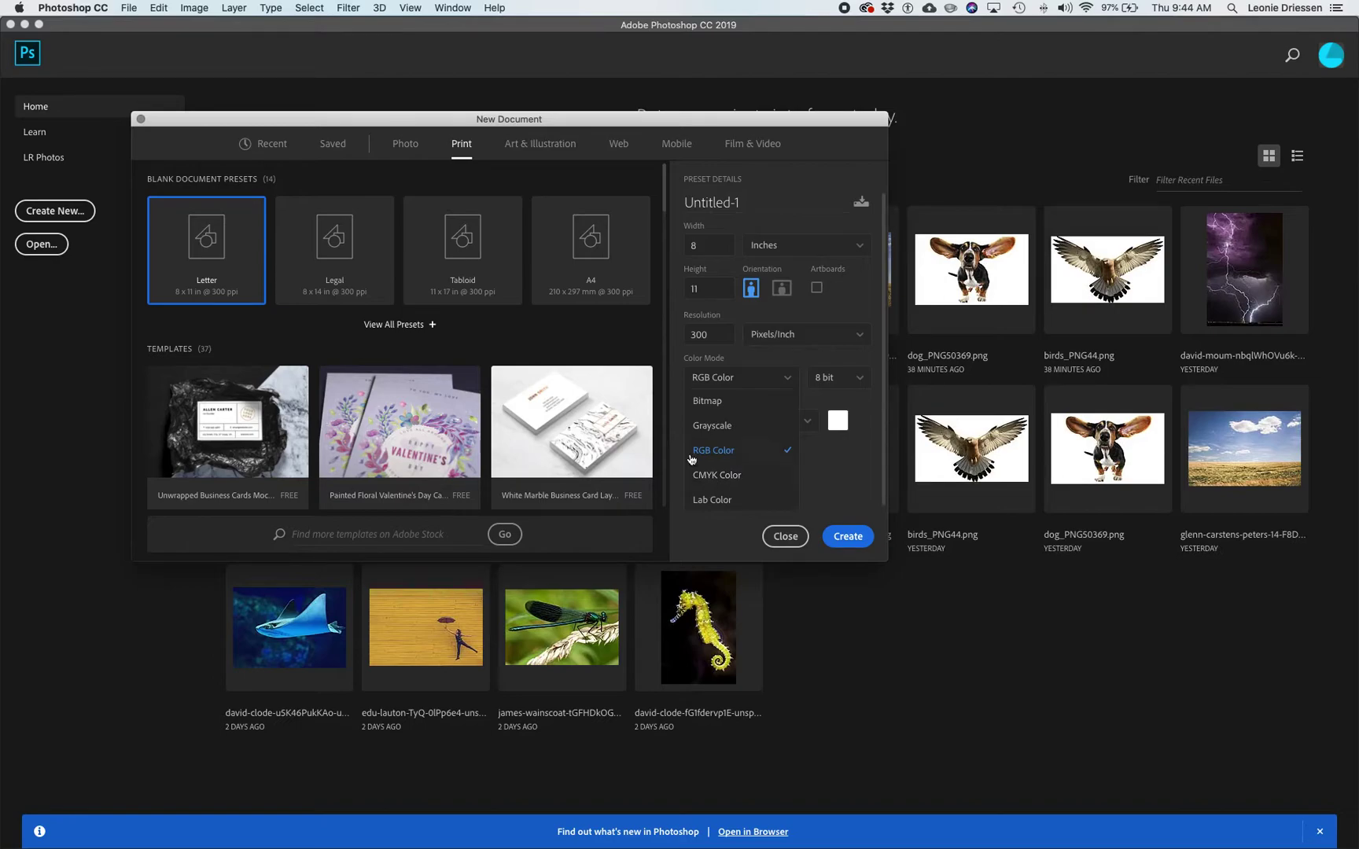
left_click(826, 454)
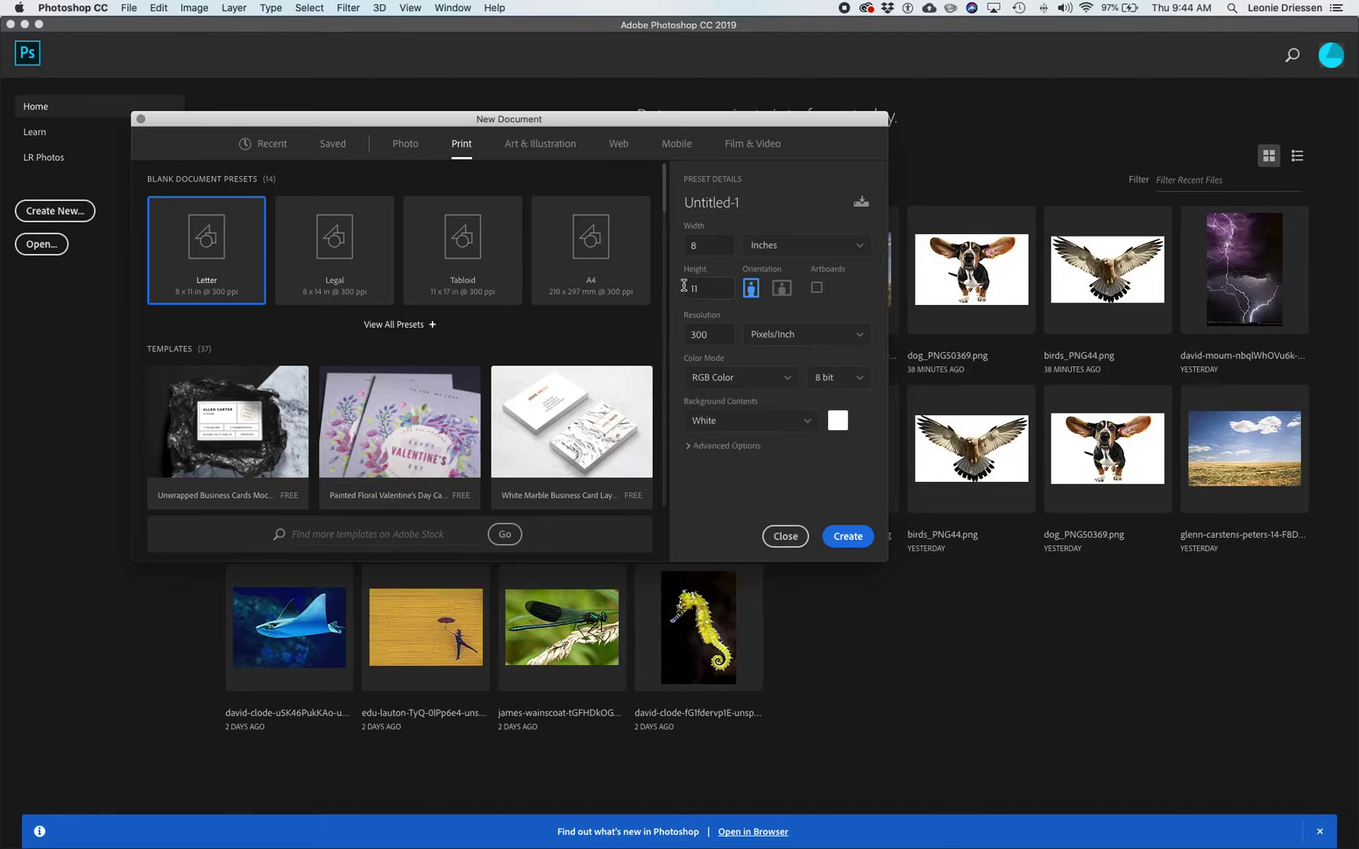
Step: Create a new document from the Photo preset Landscape, 4 x 6
left_click(405, 143)
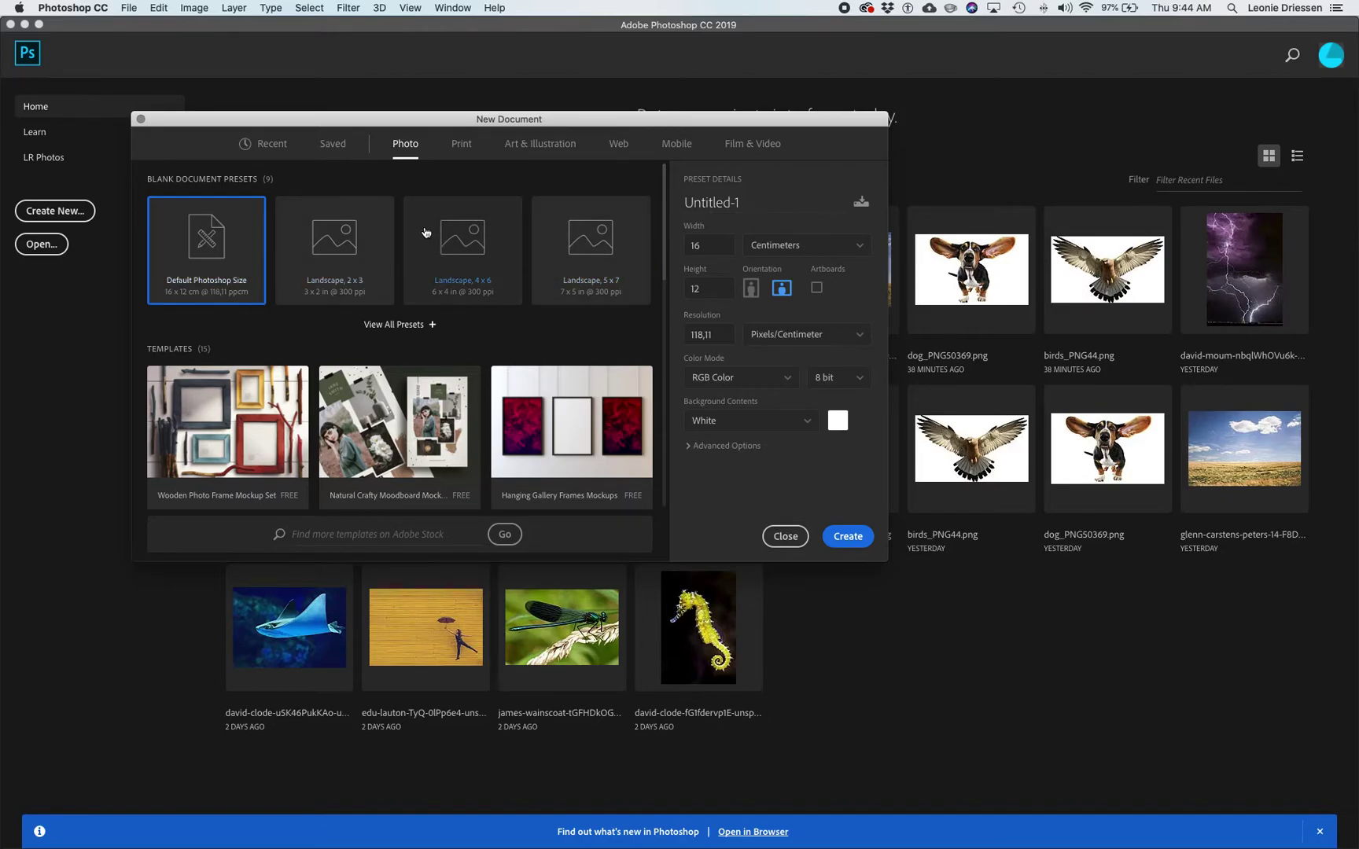
left_click(474, 242)
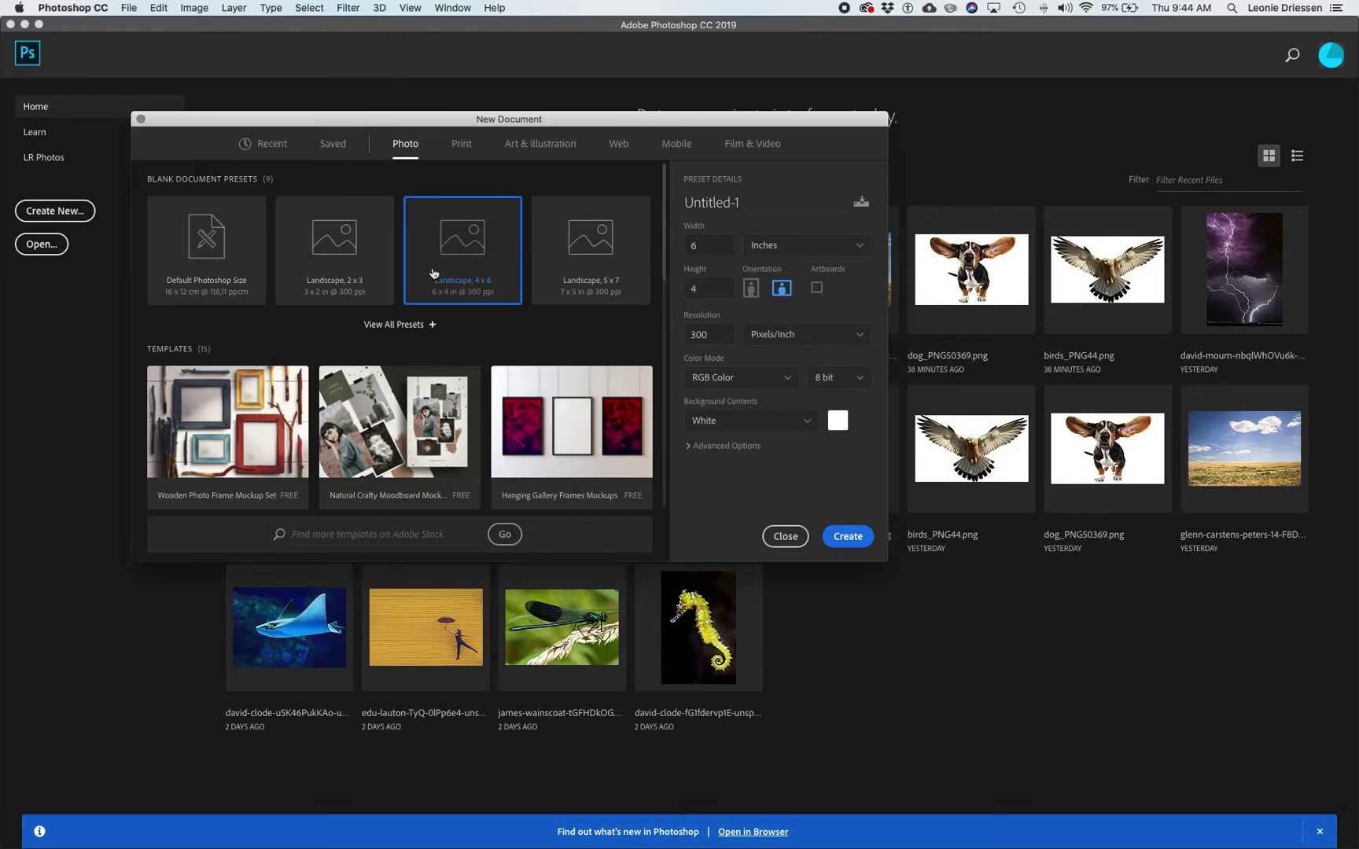
left_click(851, 536)
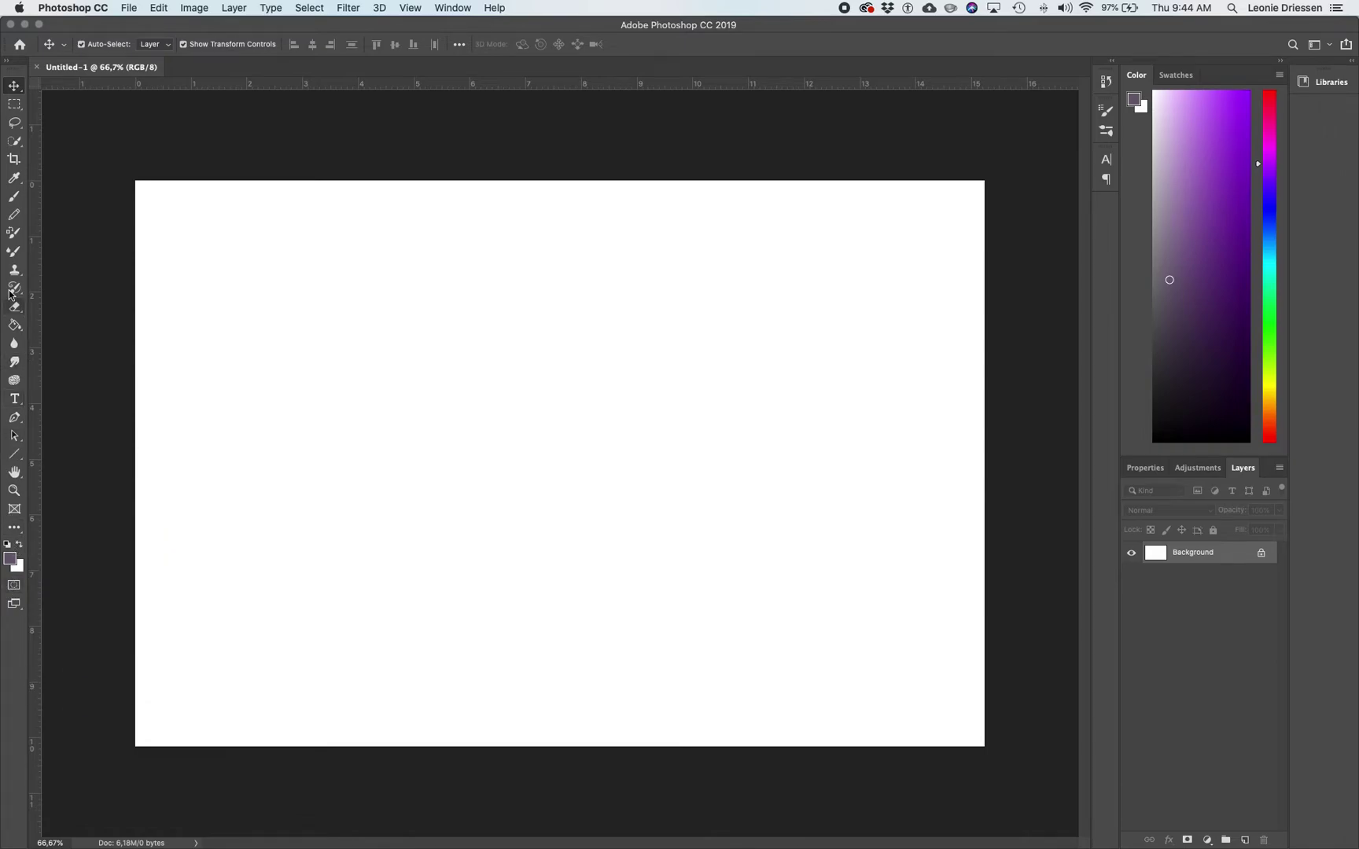
Step: Look through the Lasso, Eyedropper and Type tools and the list of available panels
left_click(15, 126)
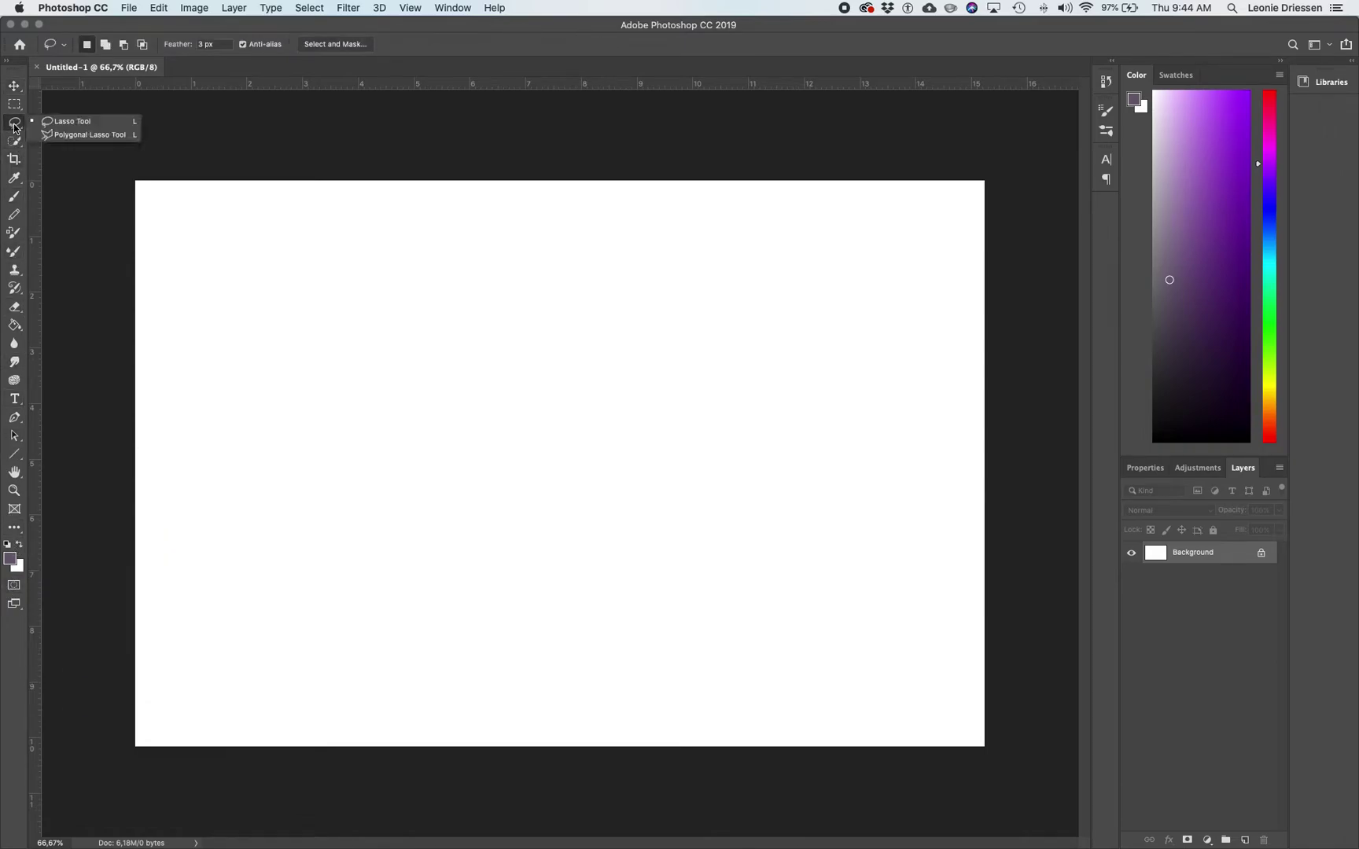
left_click(13, 181)
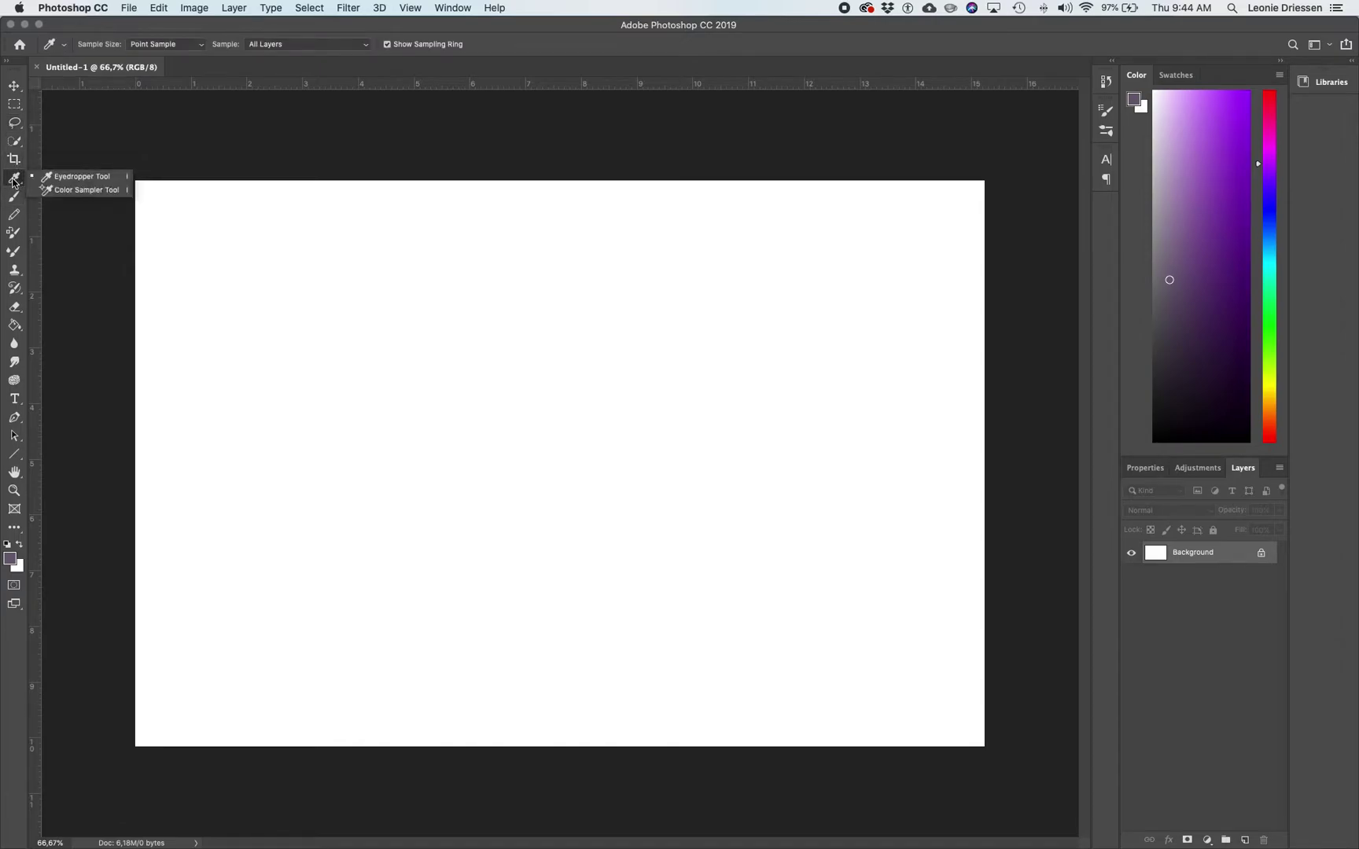
left_click(14, 181)
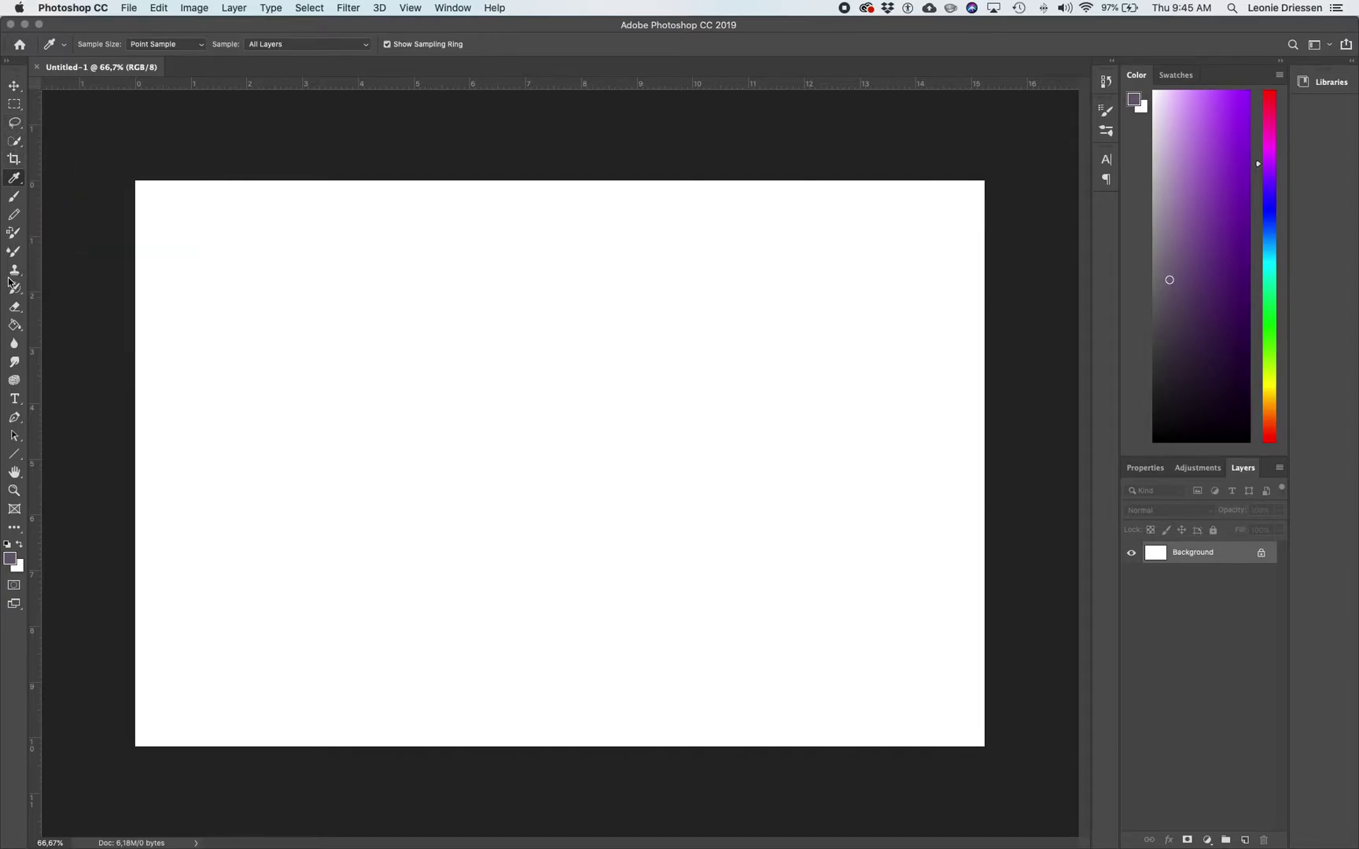
left_click(15, 398)
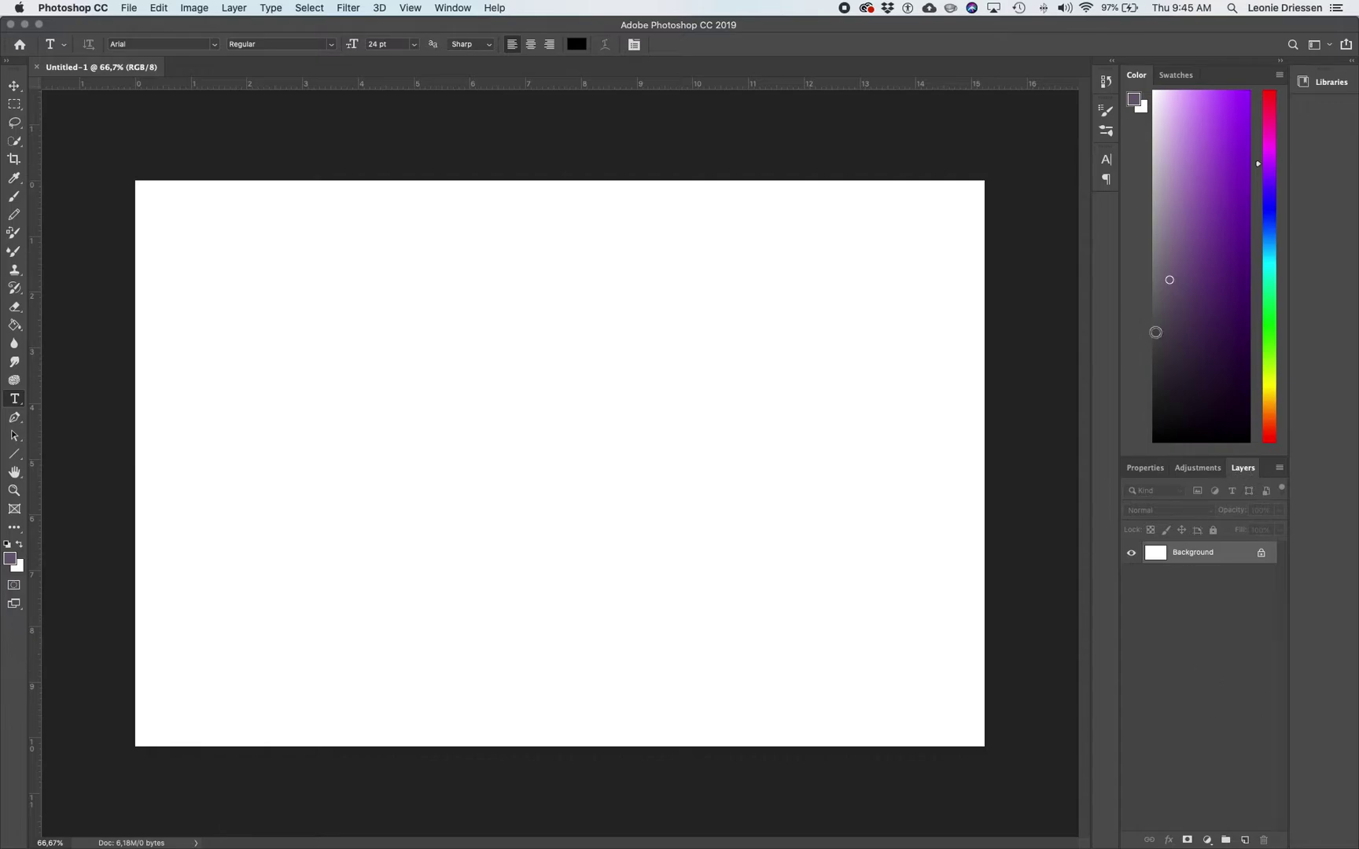
left_click(454, 9)
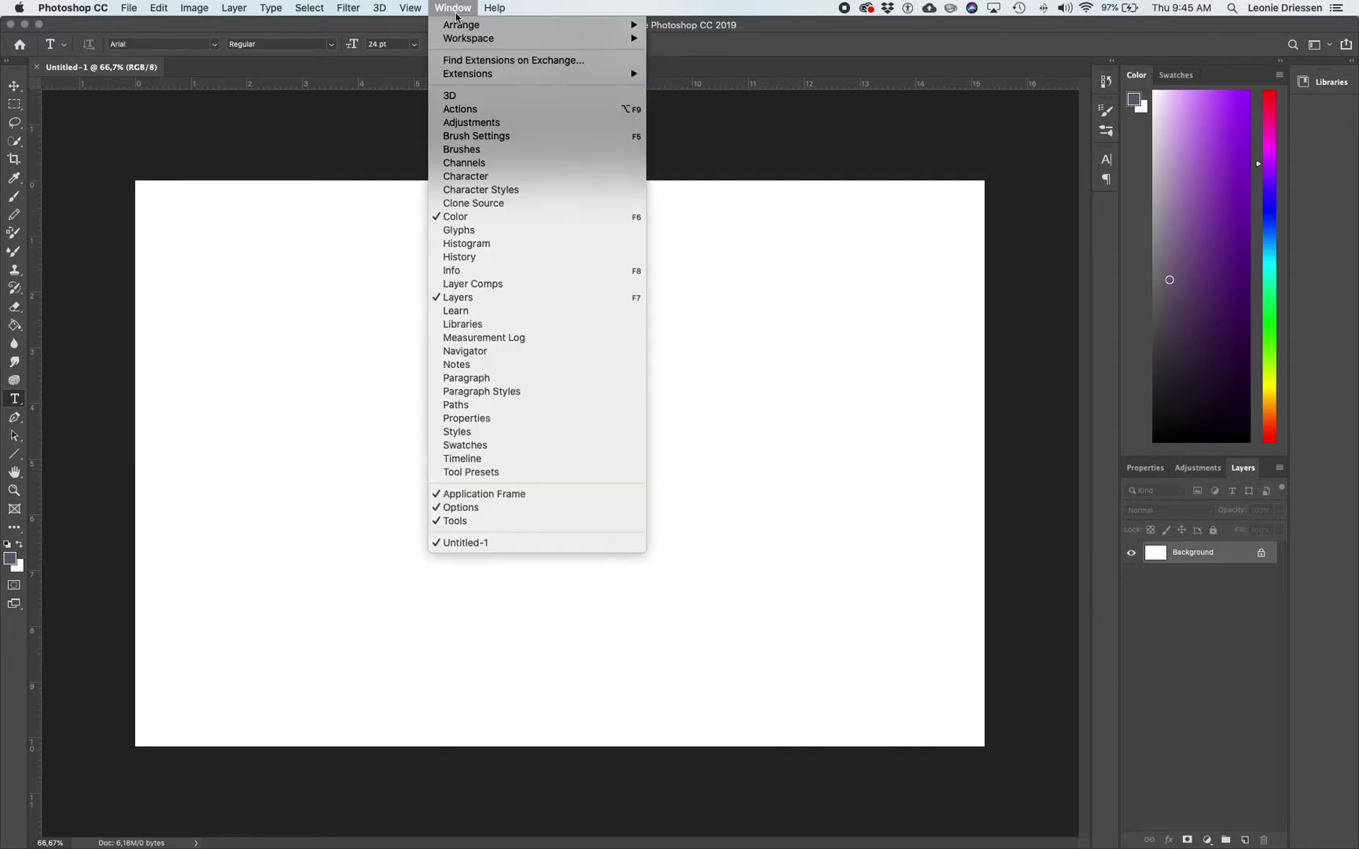
mouse_move(462, 37)
left_click(1252, 593)
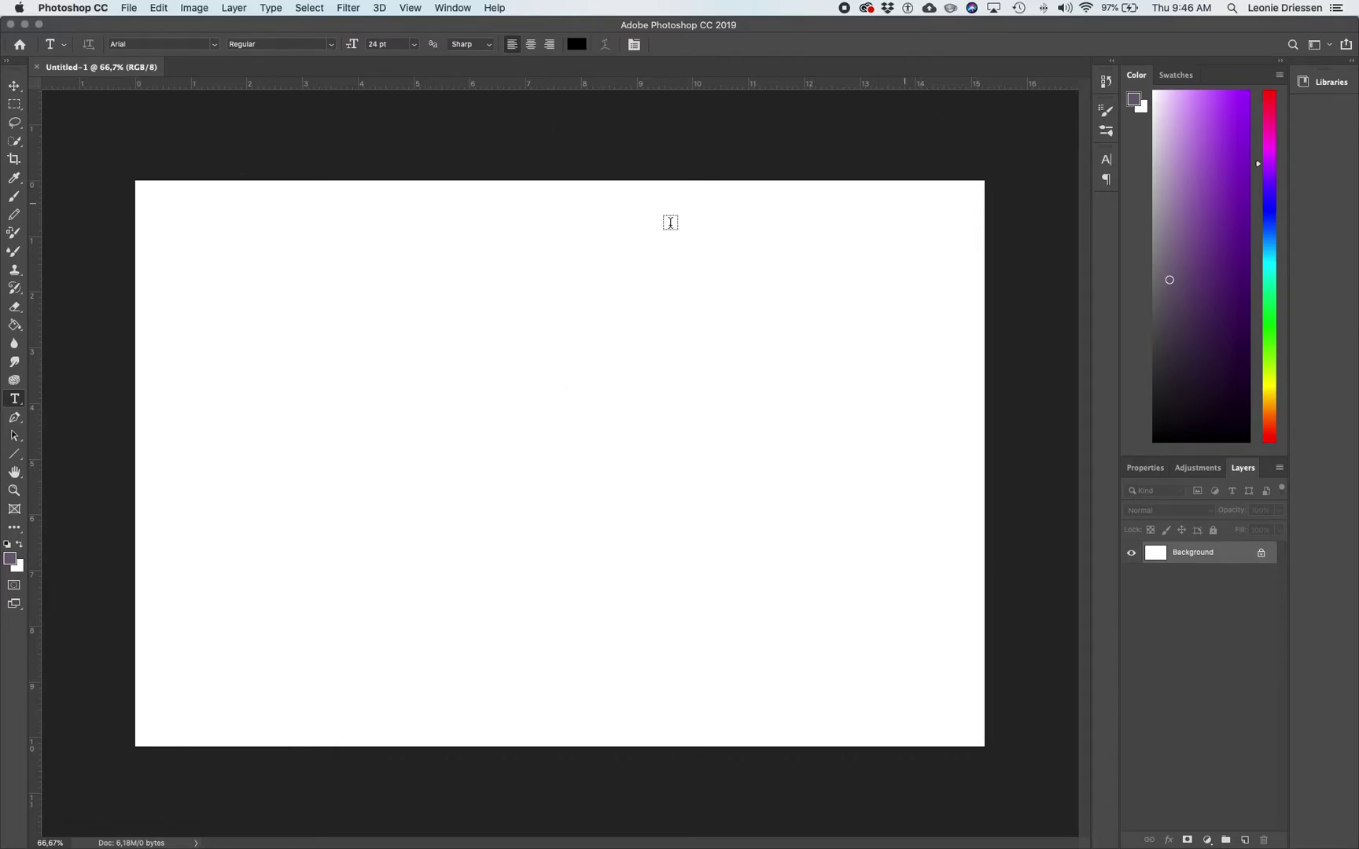
Step: Switch to the PS Basics - Tutorial Images folder in Finder and read PS basic codes.pdf for document settings and shortcuts
key("ctrl+Right")
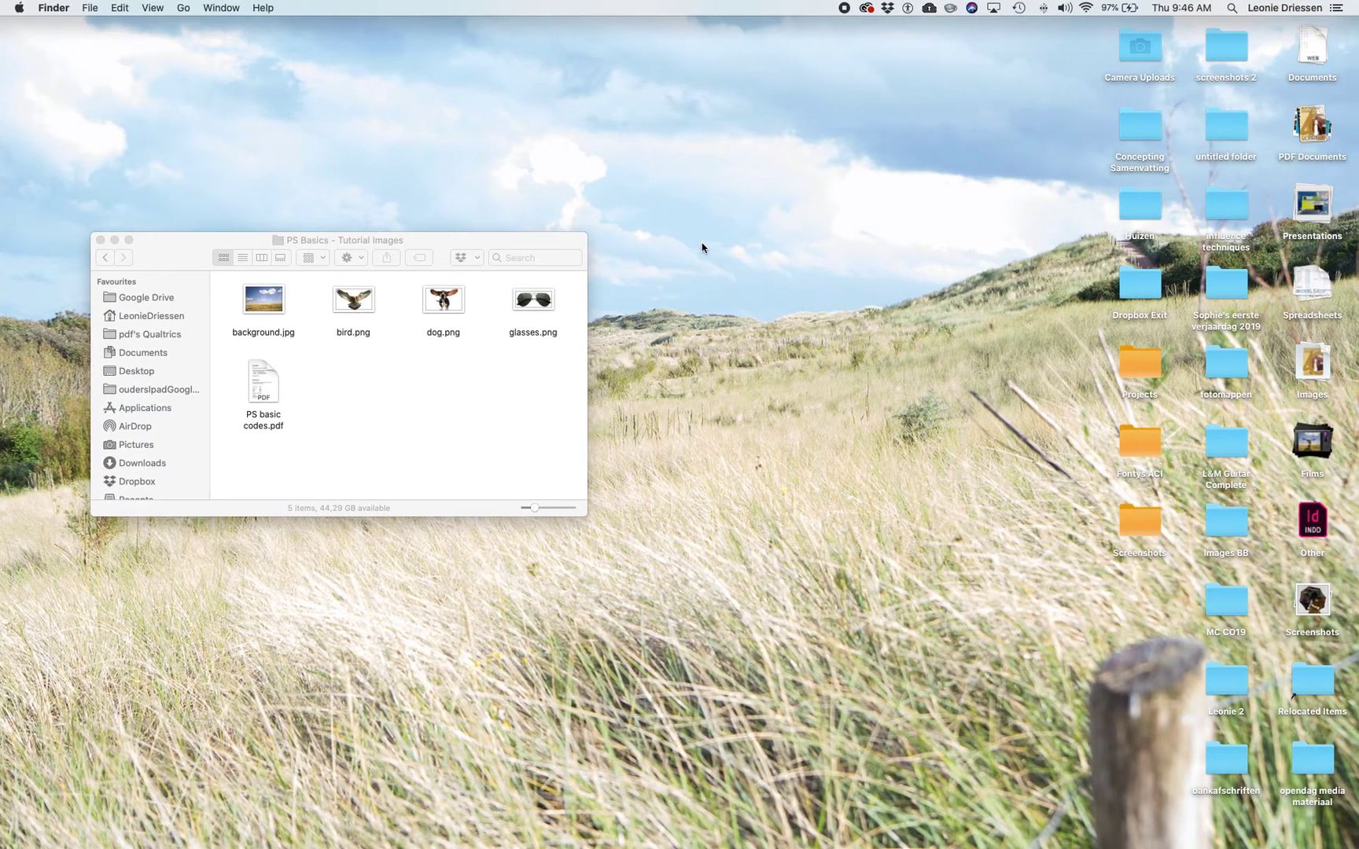
left_click_drag(439, 243, 632, 239)
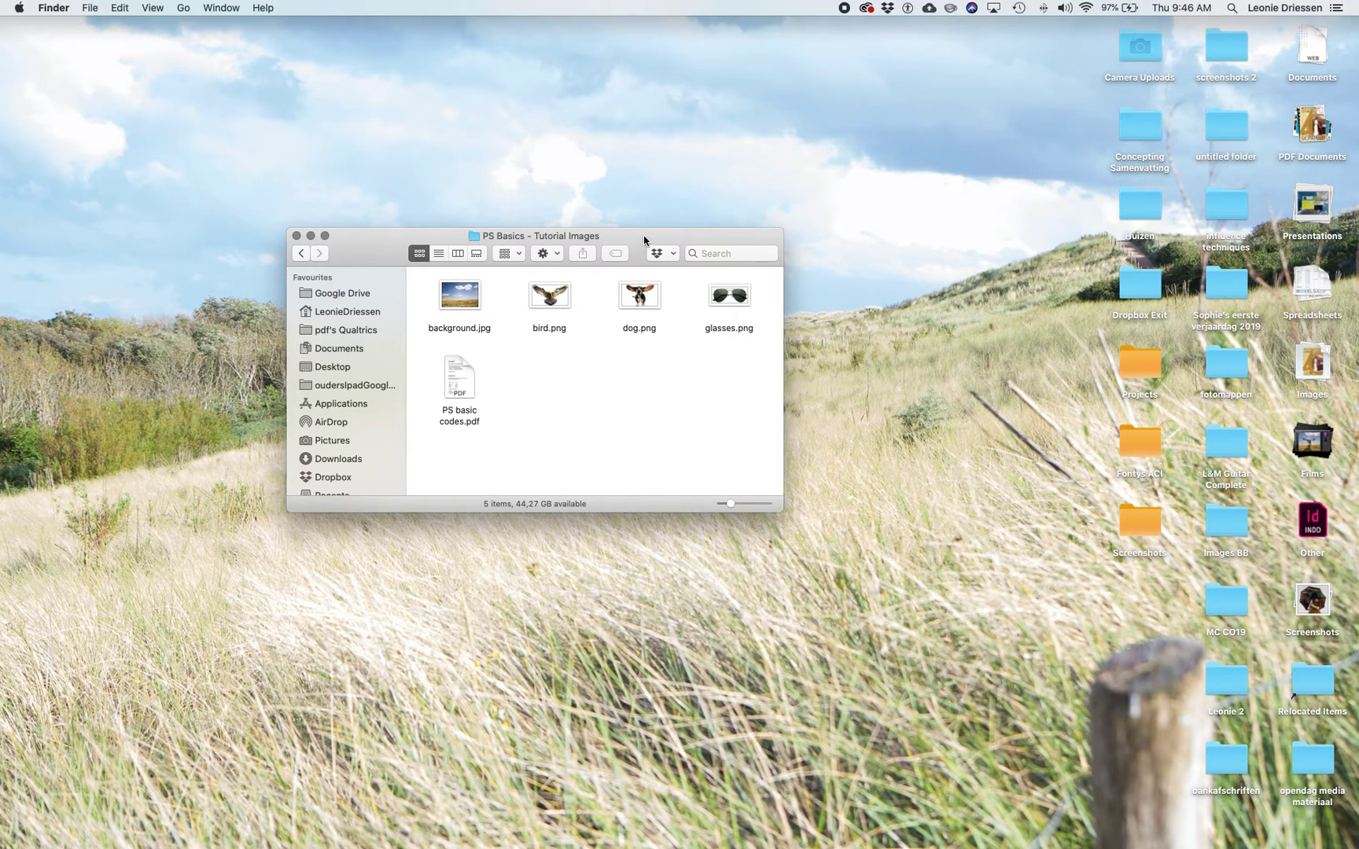
left_click_drag(642, 236, 491, 221)
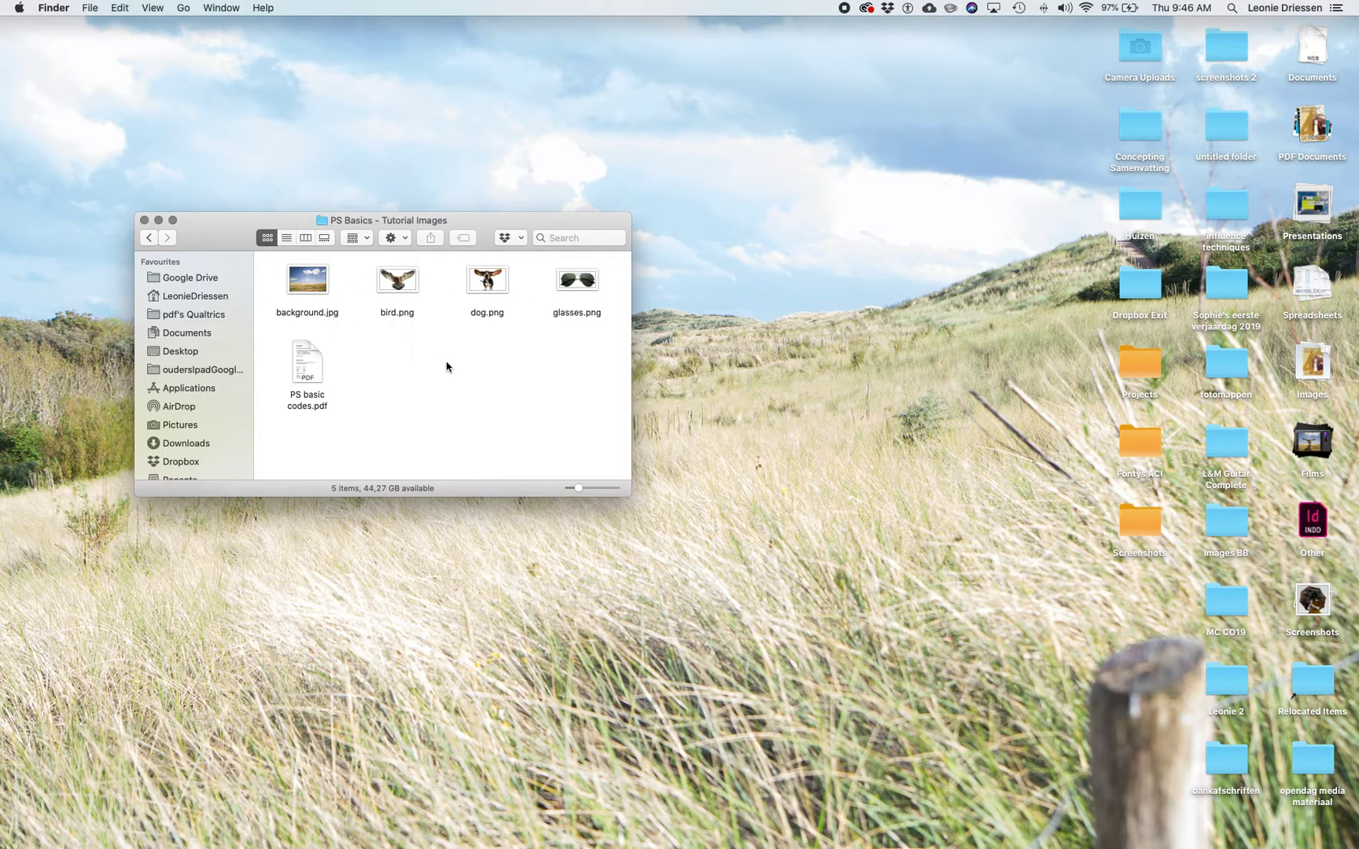
left_click(306, 365)
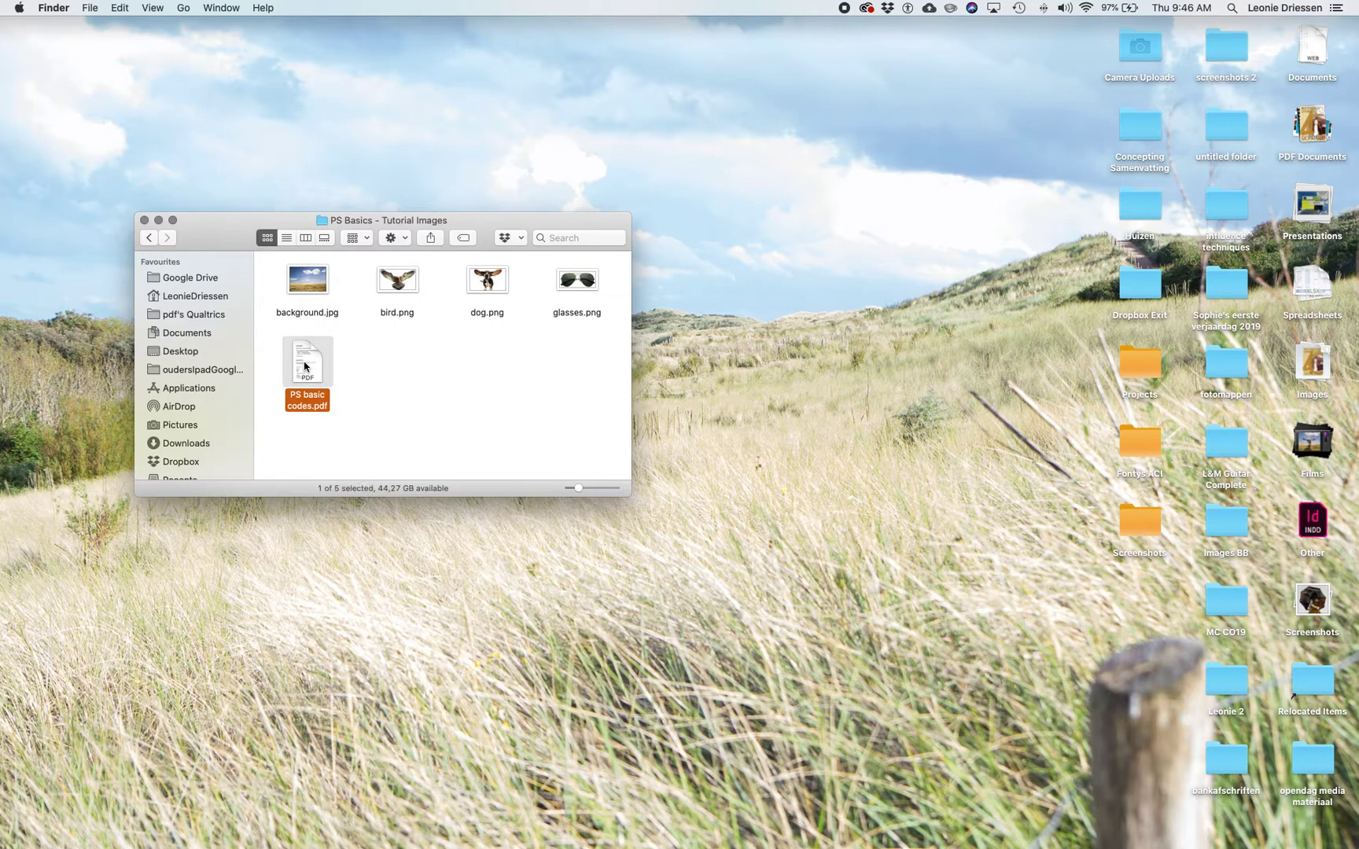
key("space")
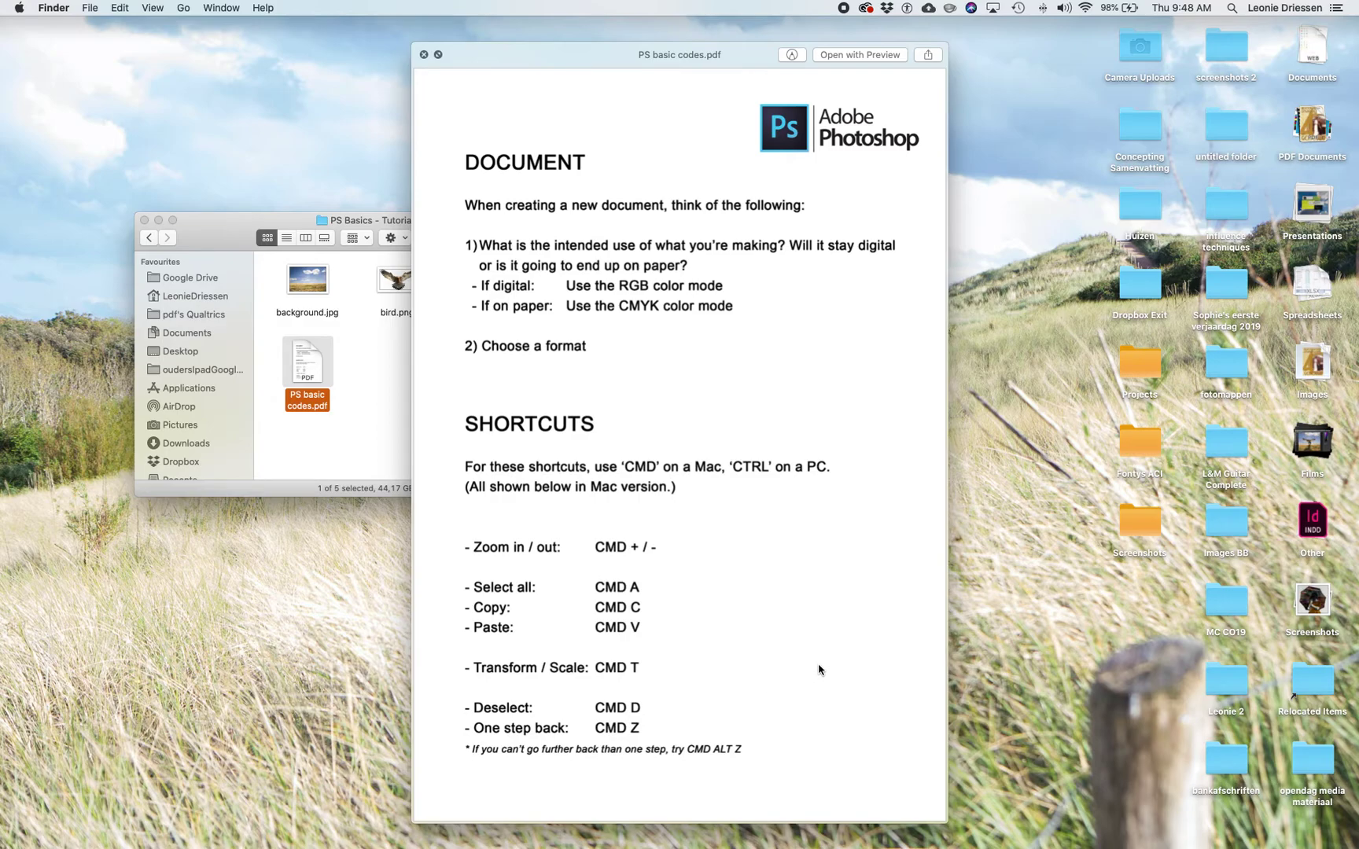
key("space")
left_click(456, 420)
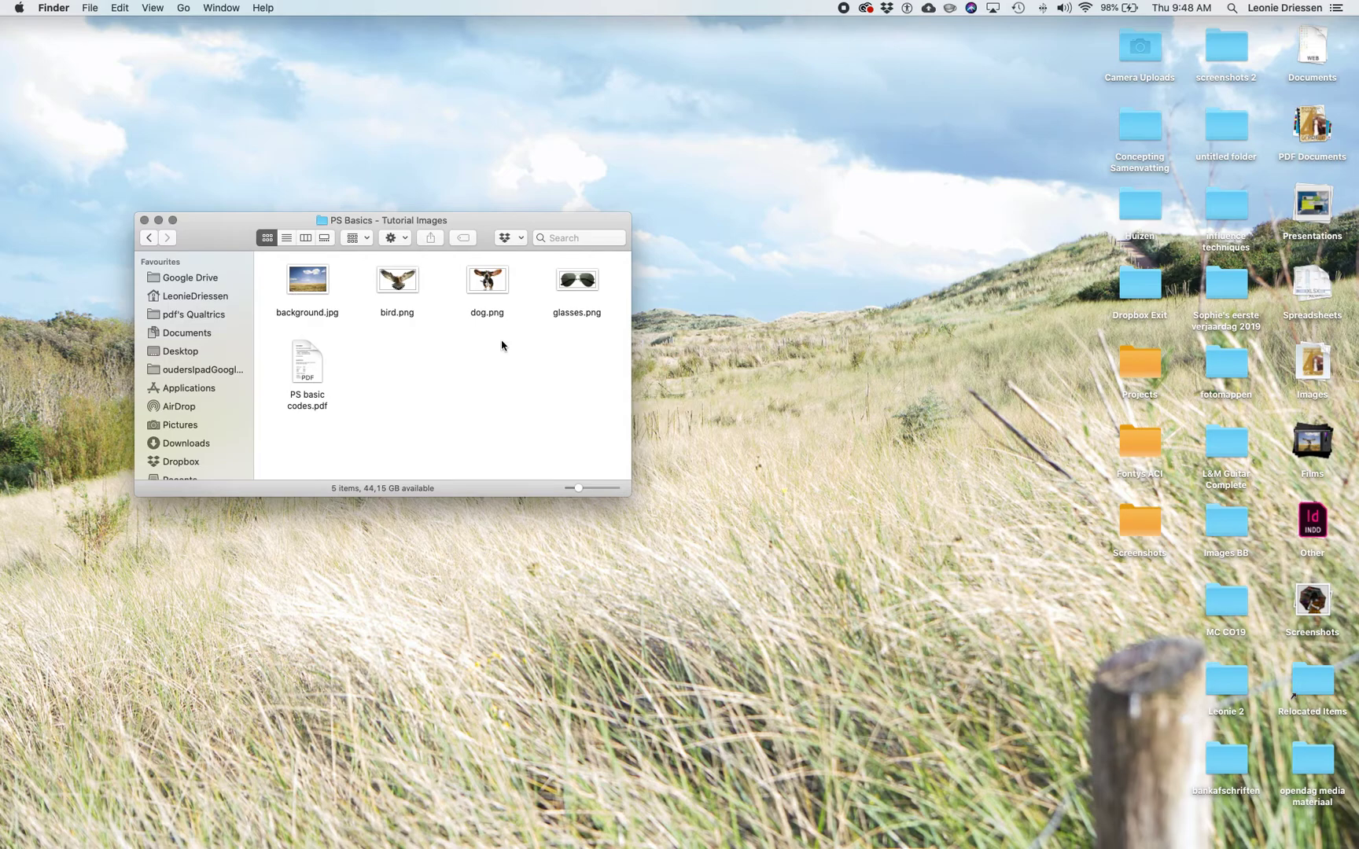
Step: Open background.jpg, bird.png, dog.png and glasses.png from the PS Basics - Tutorial Images folder in Photoshop
left_click(309, 284)
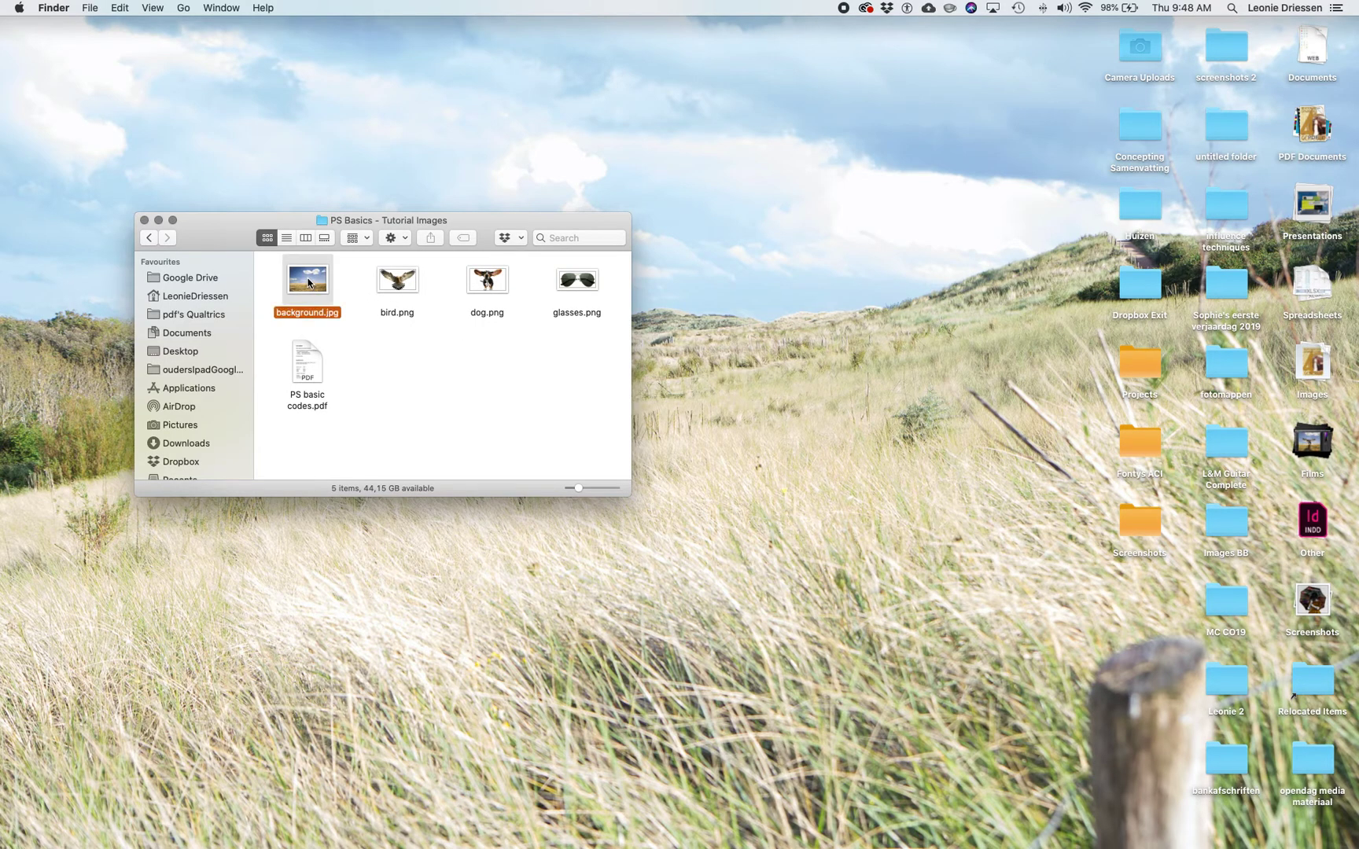
left_click_drag(309, 284, 793, 832)
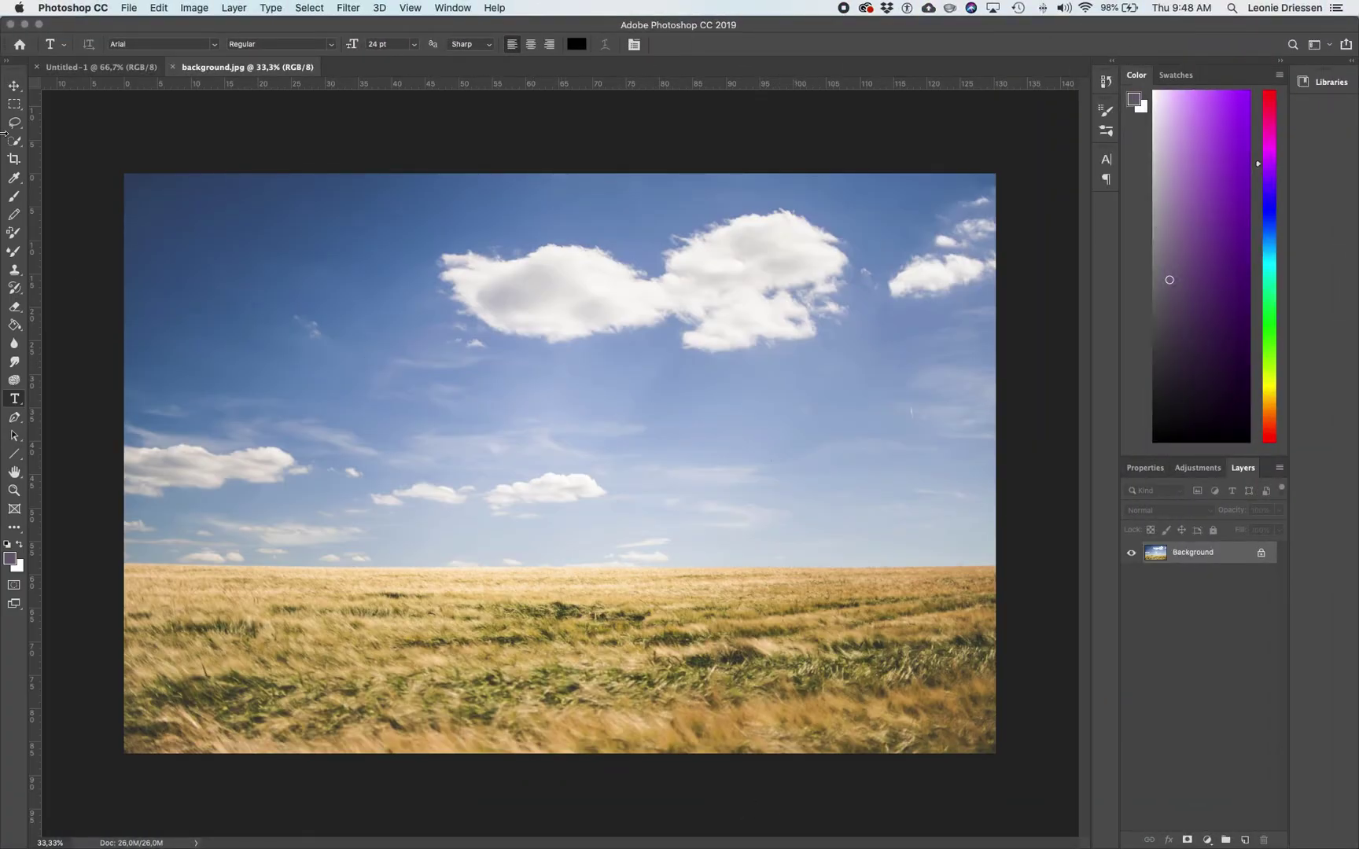
left_click(130, 9)
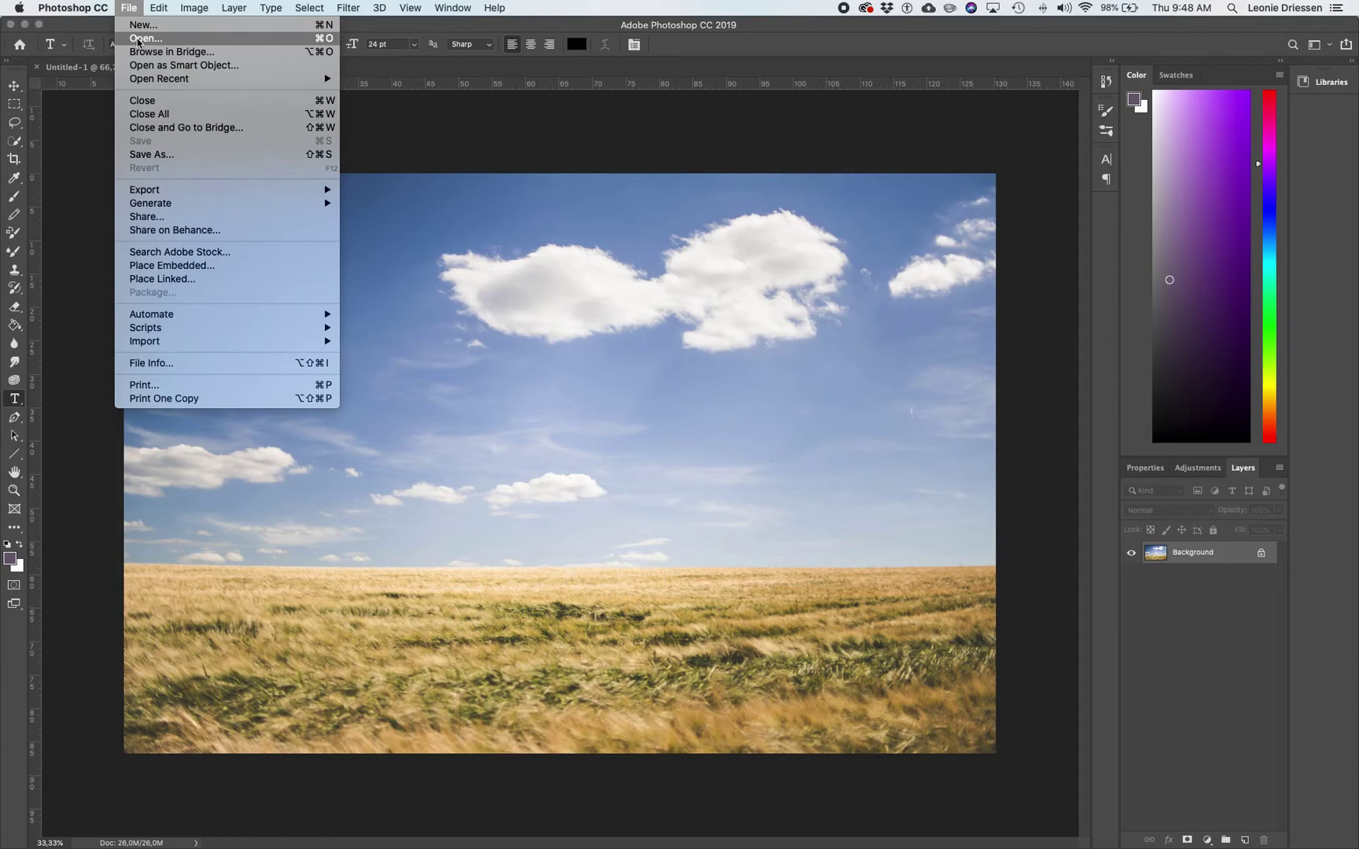
left_click(147, 38)
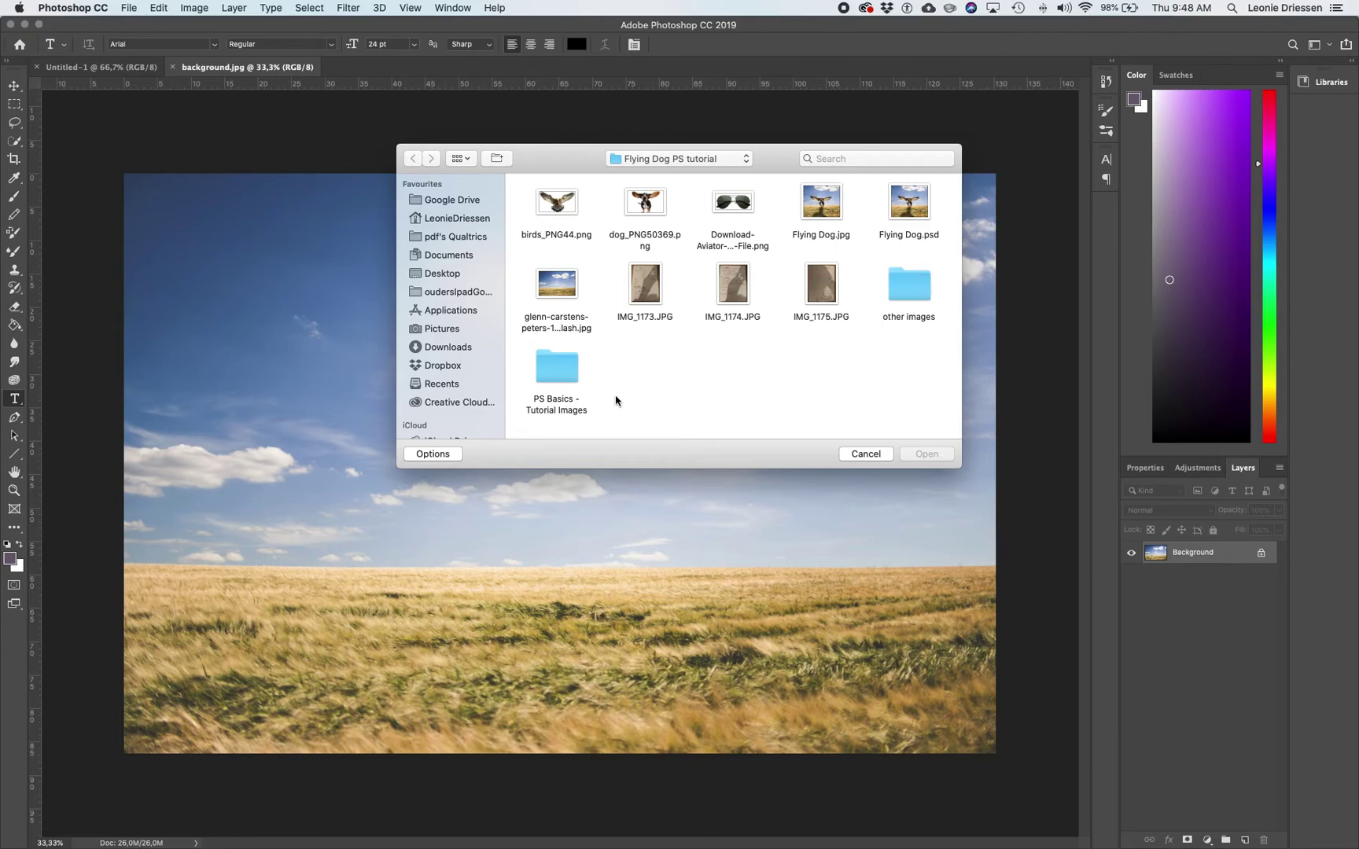
double_click(560, 365)
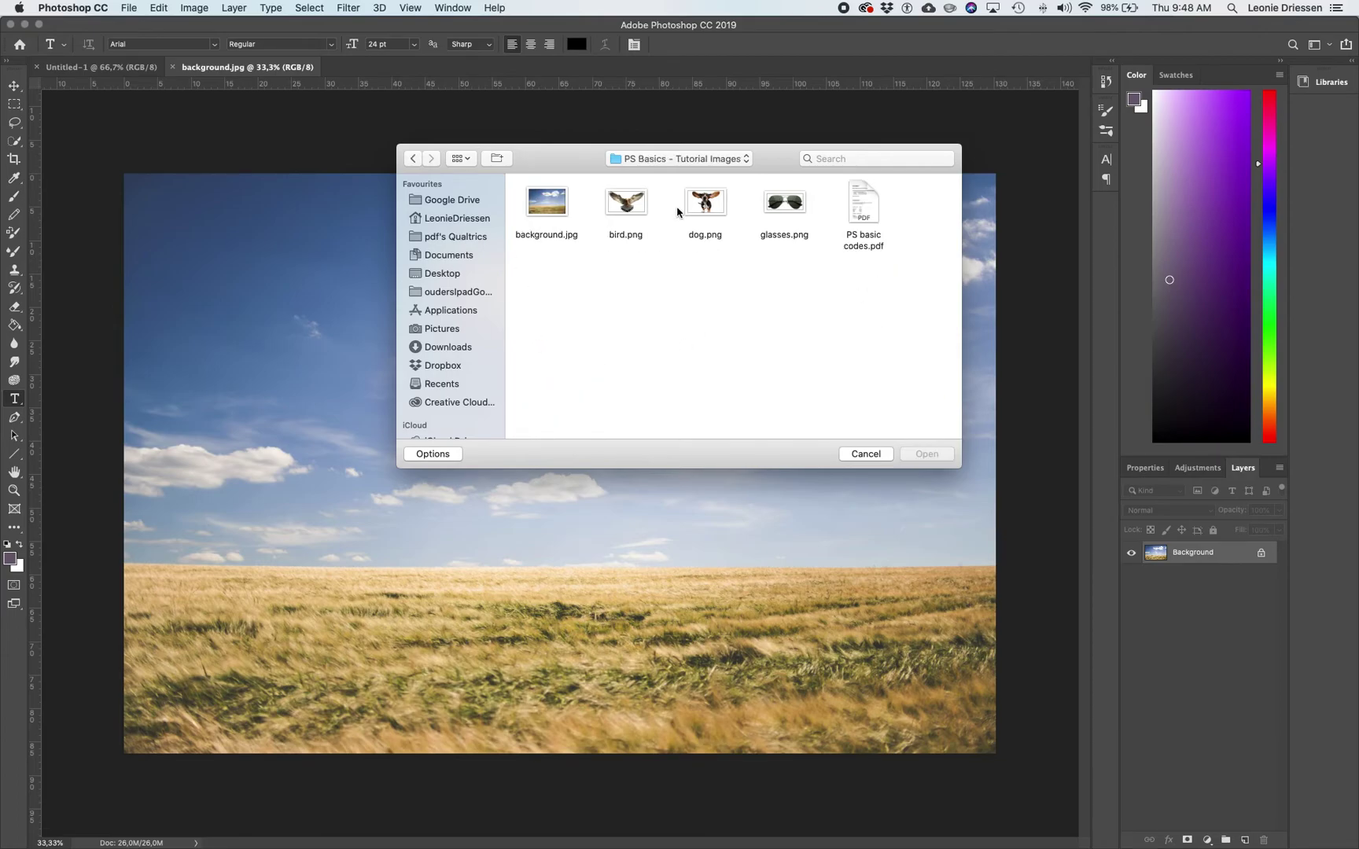
left_click_drag(625, 208, 812, 206)
left_click(928, 454)
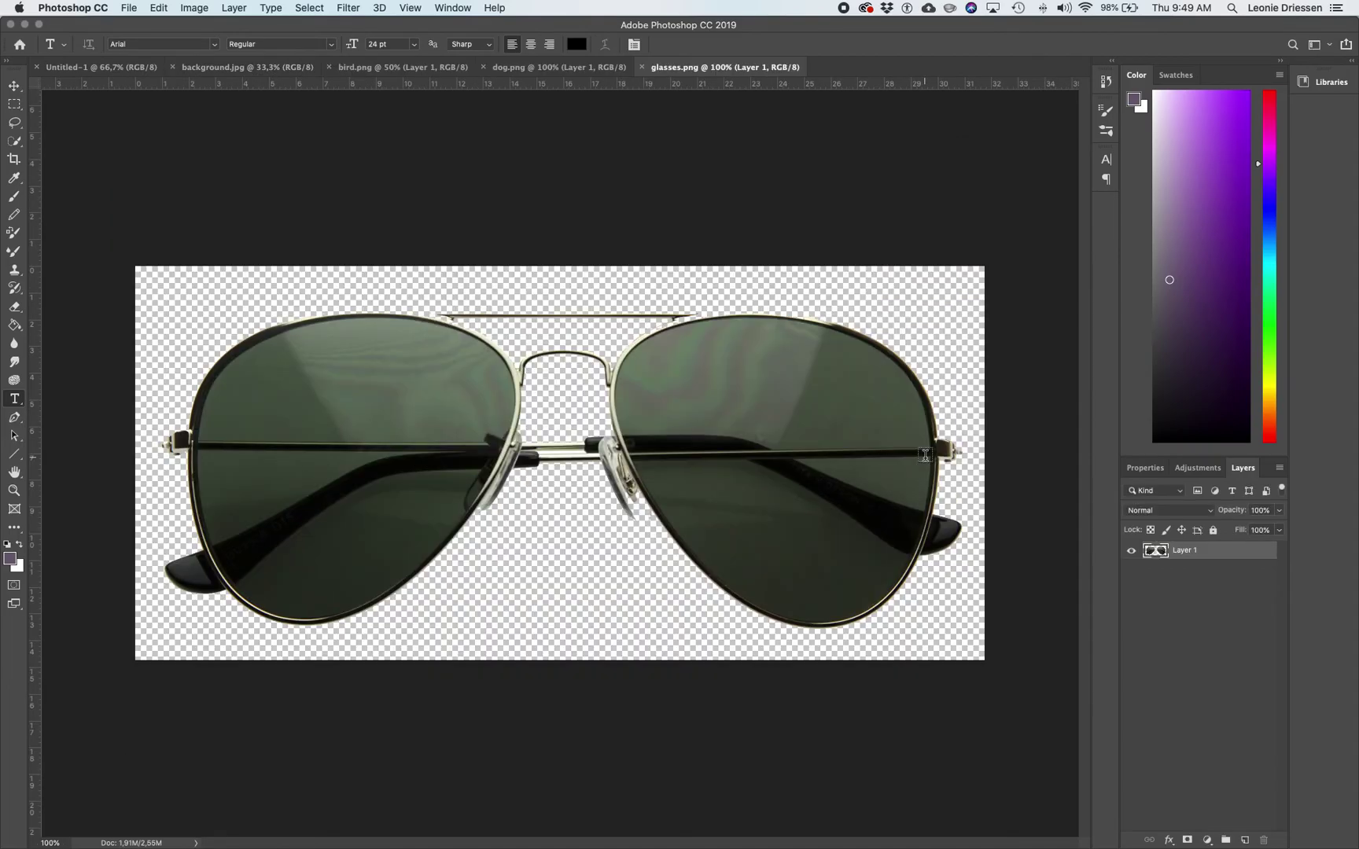
Step: View the open dog.png, bird.png and background.jpg images in turn, ending on the blank Untitled-1 document
left_click(562, 67)
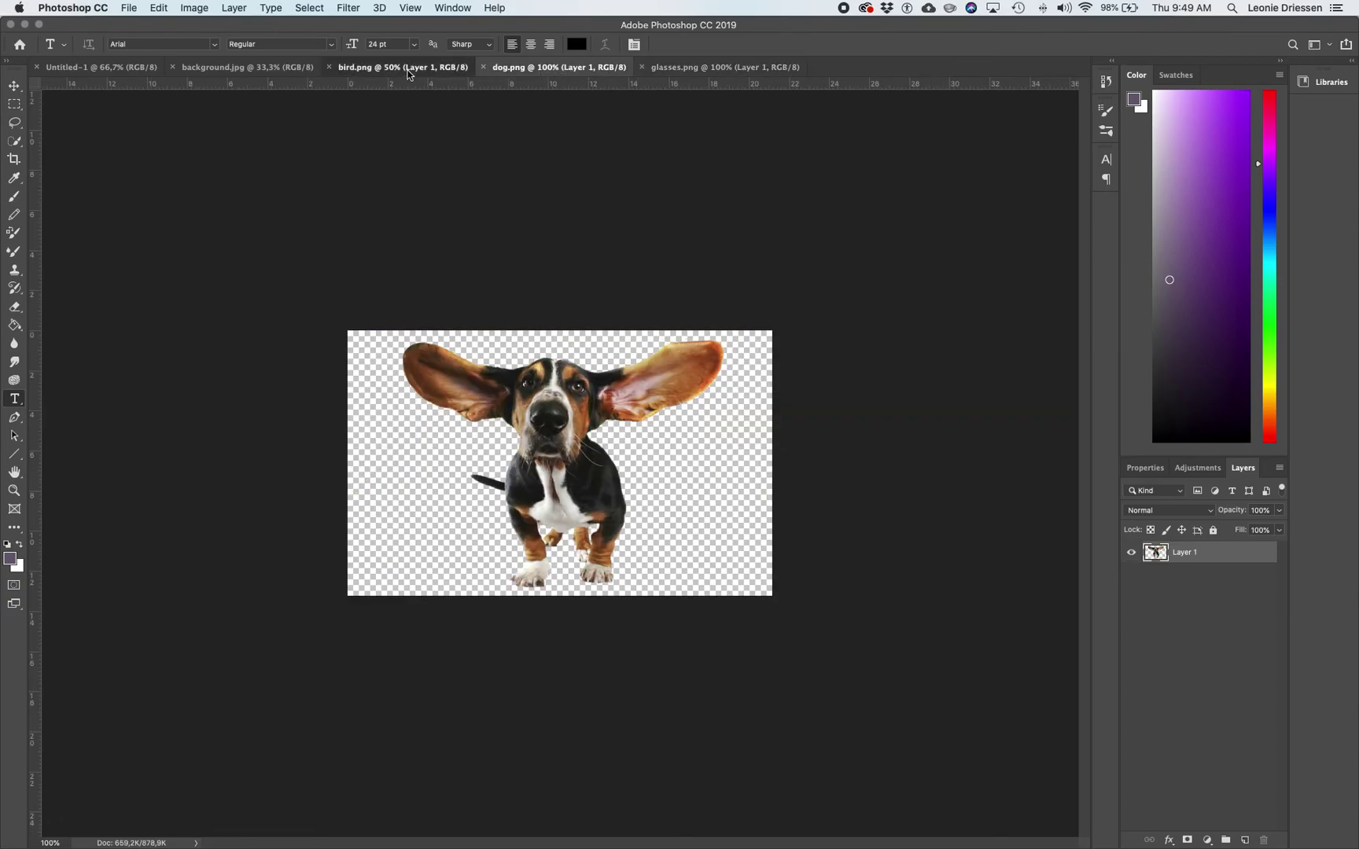
left_click(409, 71)
left_click(249, 69)
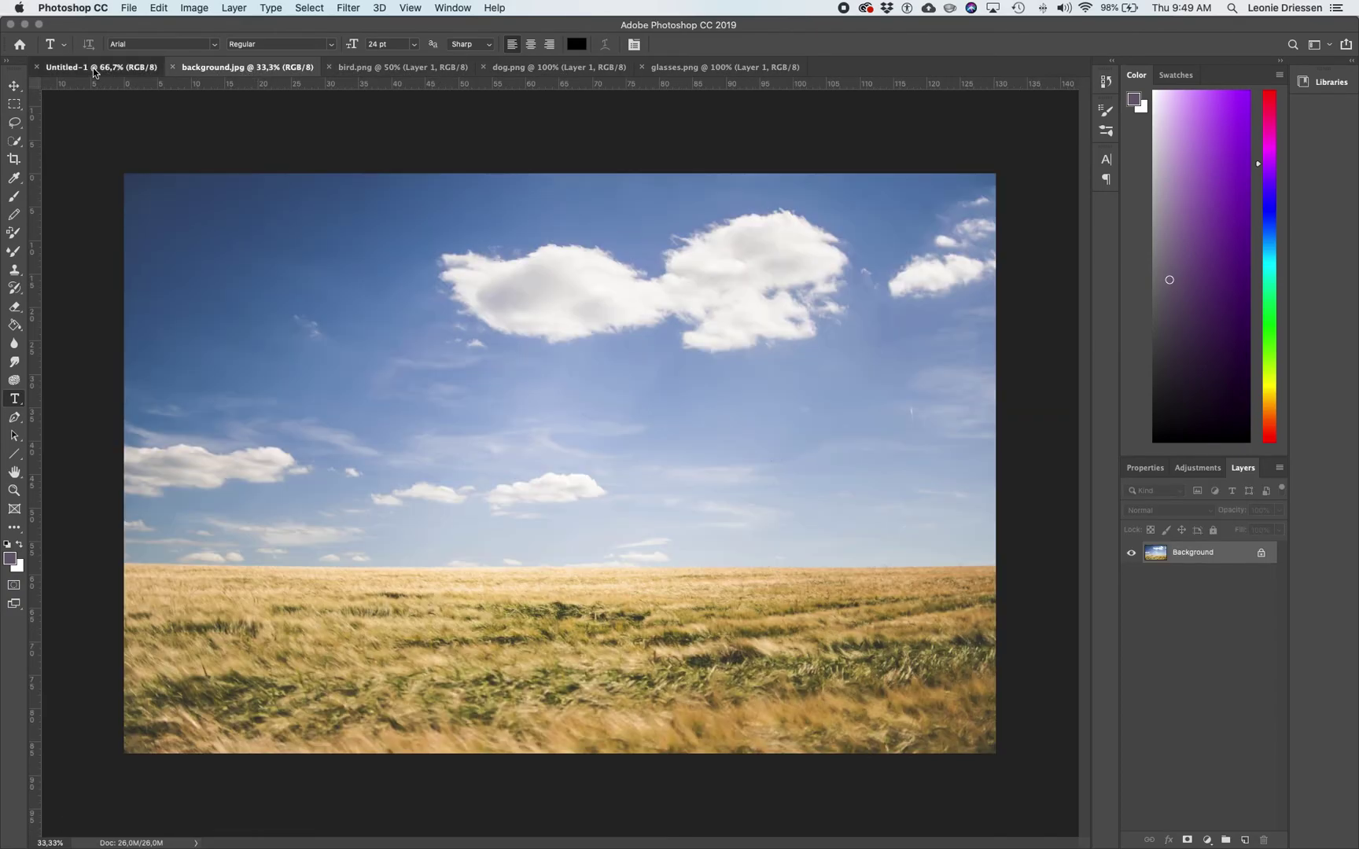
left_click(93, 71)
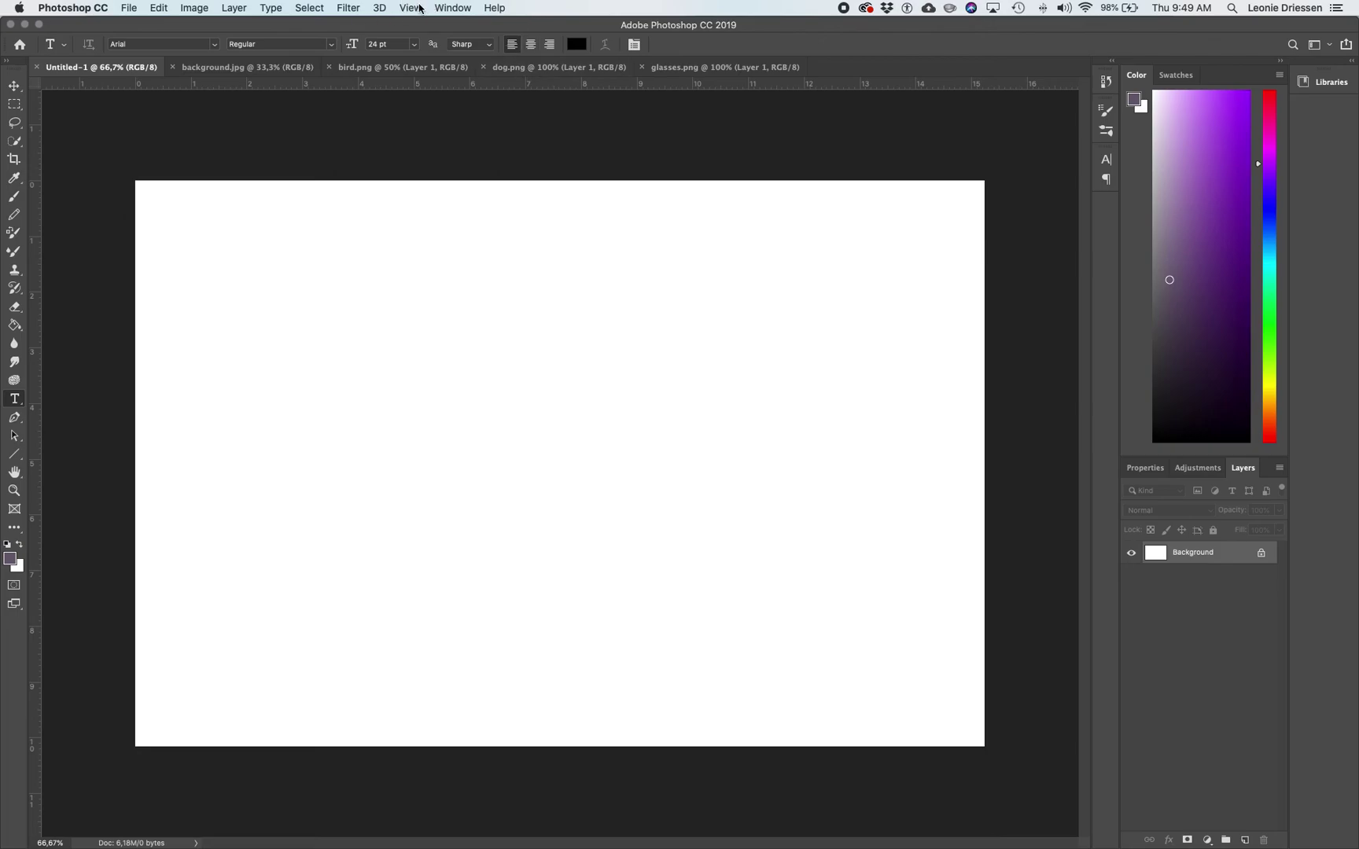
Step: Arrange the open documents by consolidating them all to tabs
left_click(457, 10)
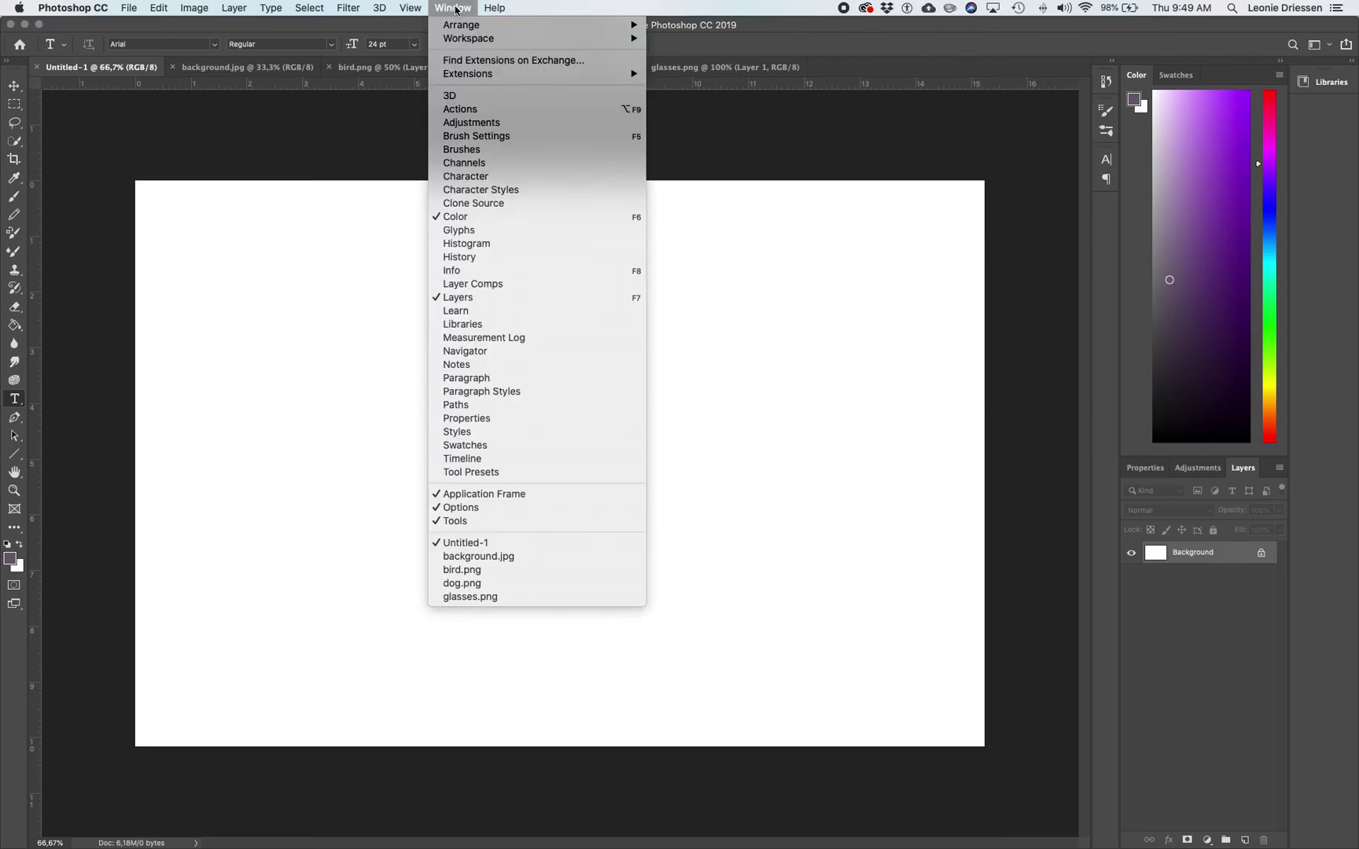
mouse_move(459, 29)
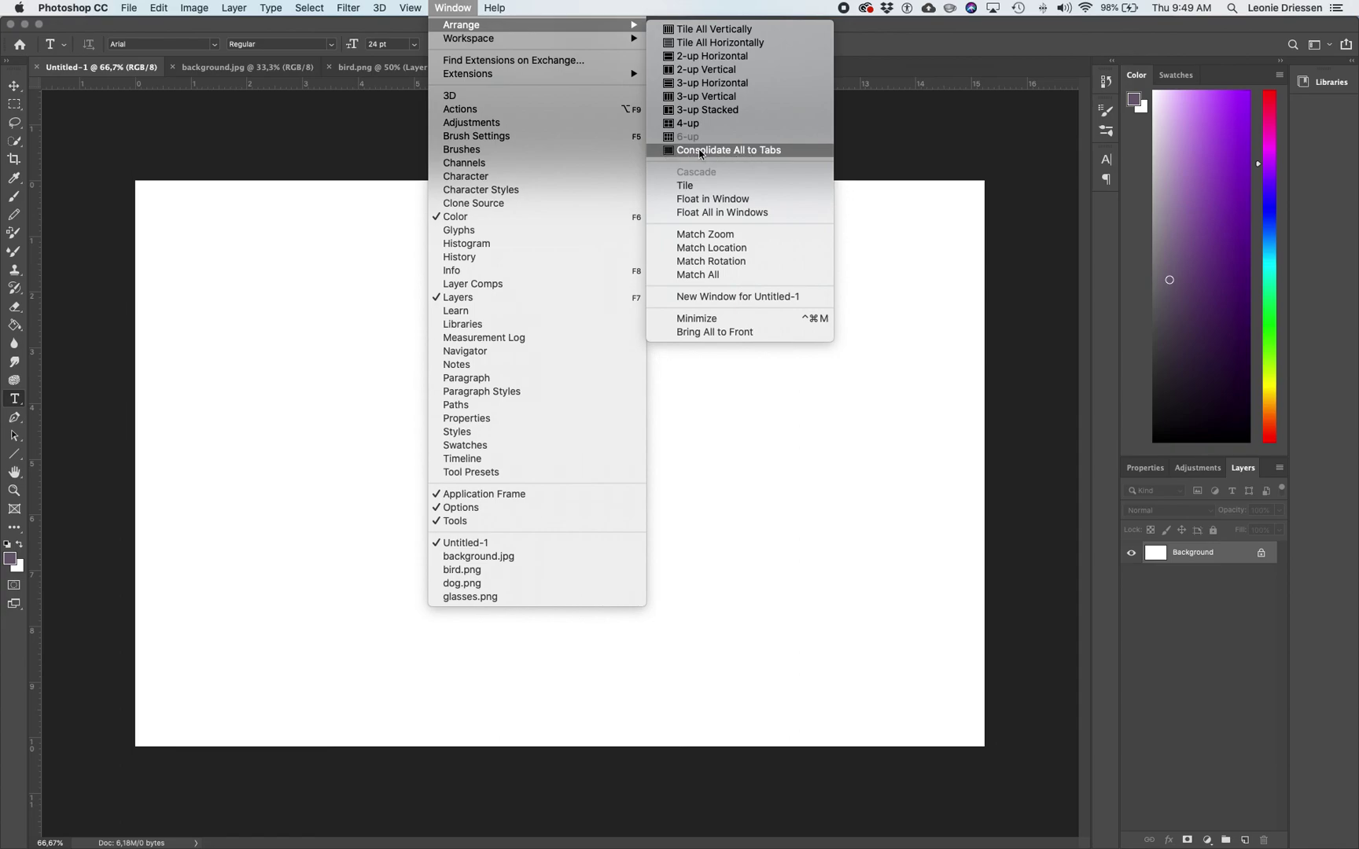
left_click(746, 152)
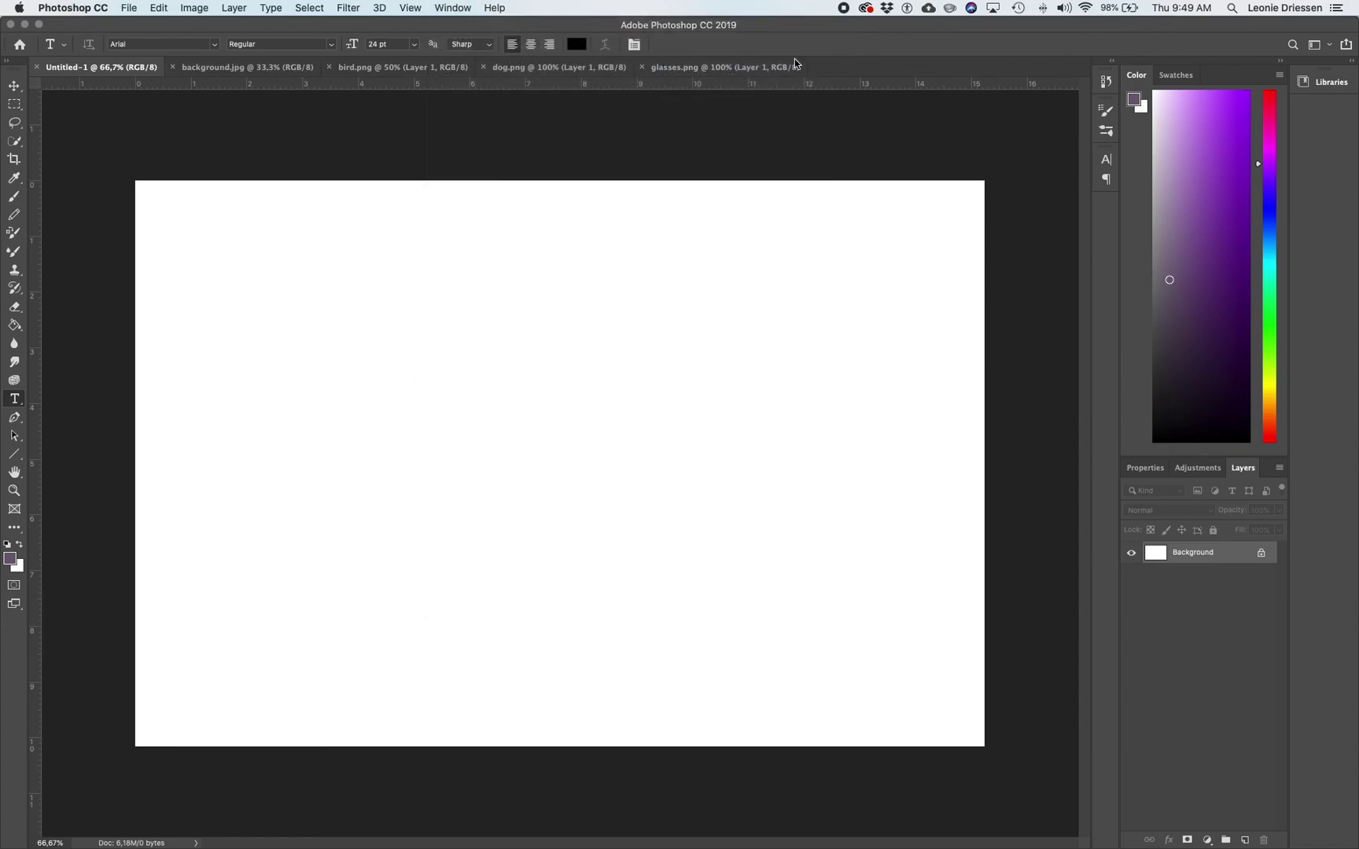